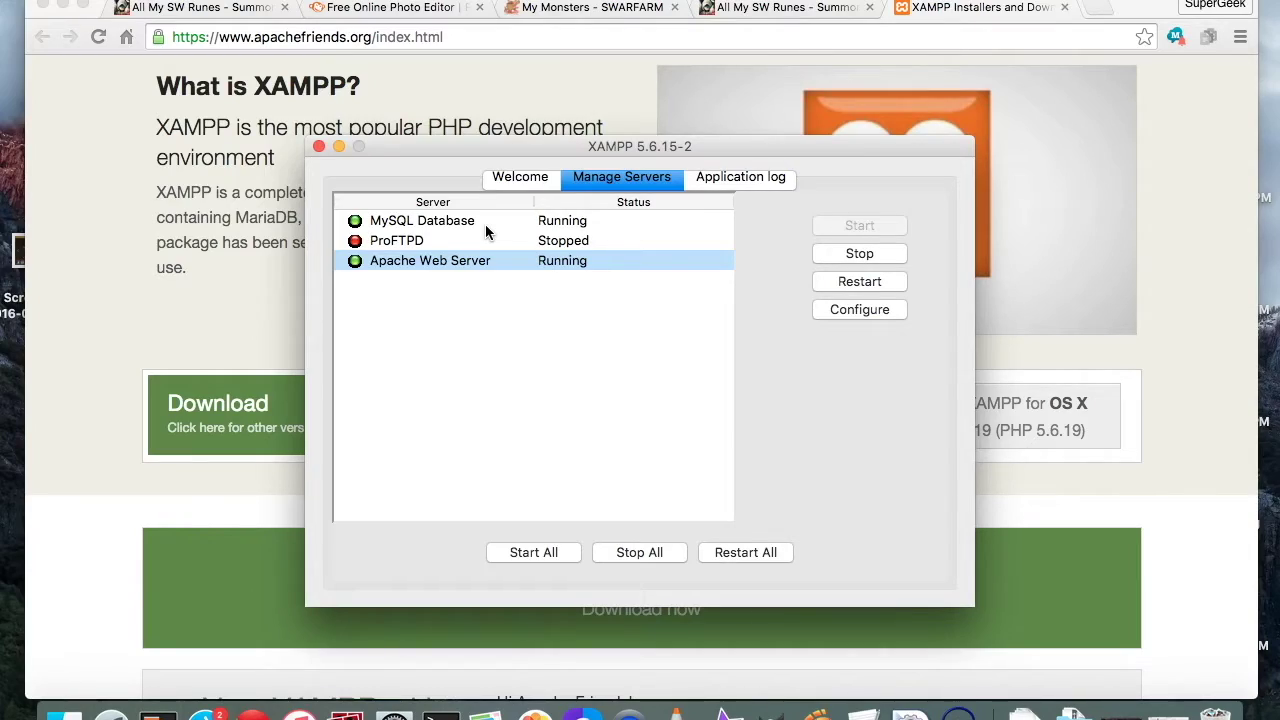
# Show all open windows in Mission Control
pyautogui.hotkey('ctrl', 'Up')
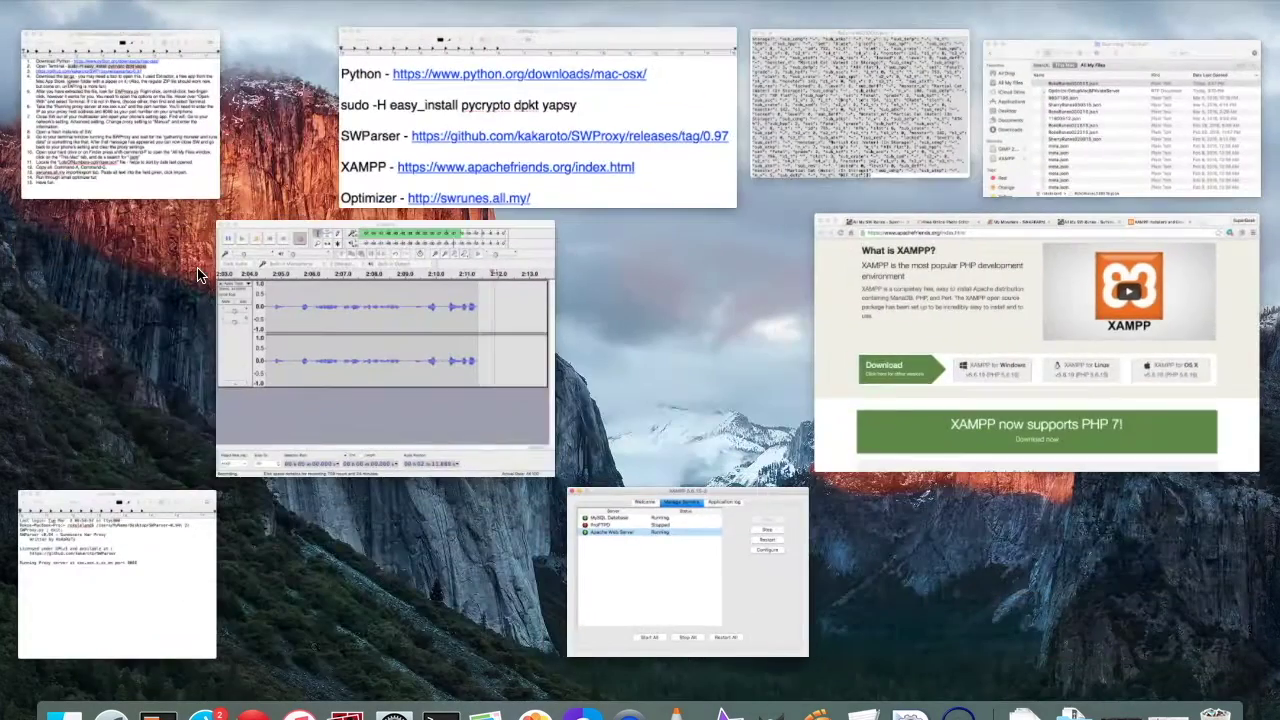
# Open the Optimizer link from the notes in the browser and close the duplicate All My SW Runes tab
pyautogui.click(418, 160)
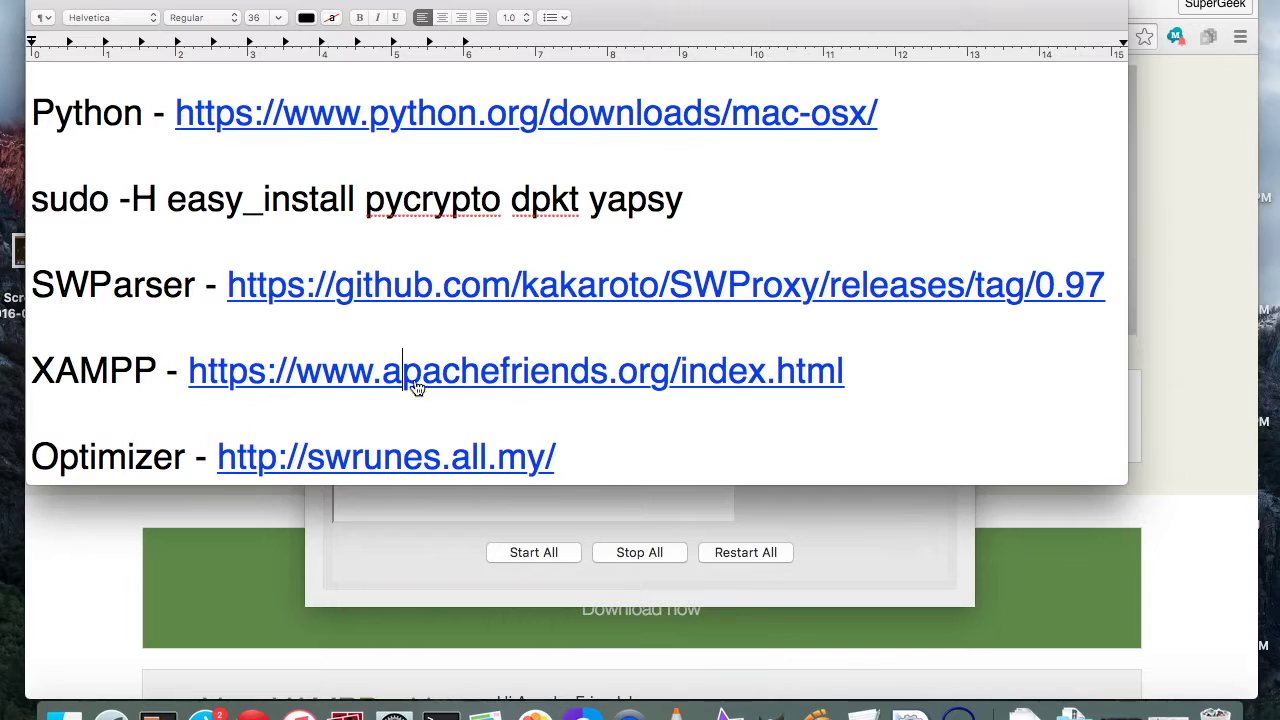
pyautogui.click(393, 460)
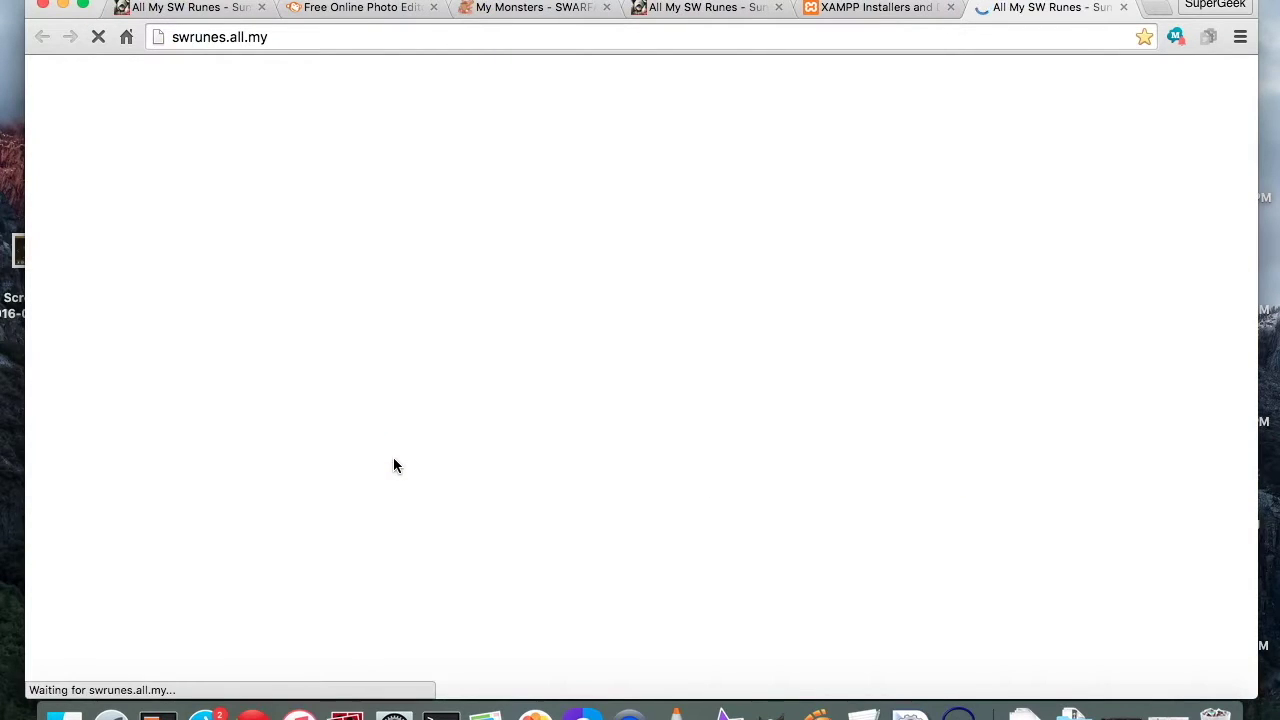
pyautogui.click(779, 8)
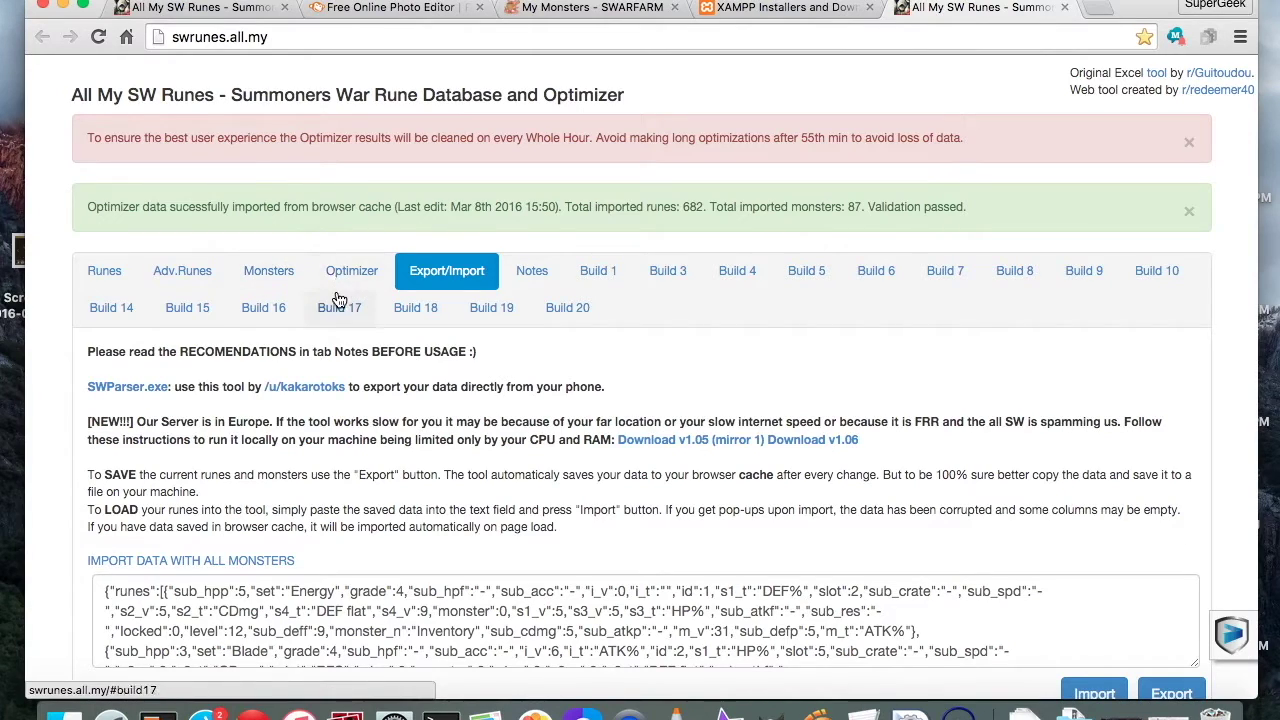
# Scroll to the Export/Import notes and highlight the [NEW!!!] paragraph about running the optimizer locally
pyautogui.scroll(-3, 292, 327)
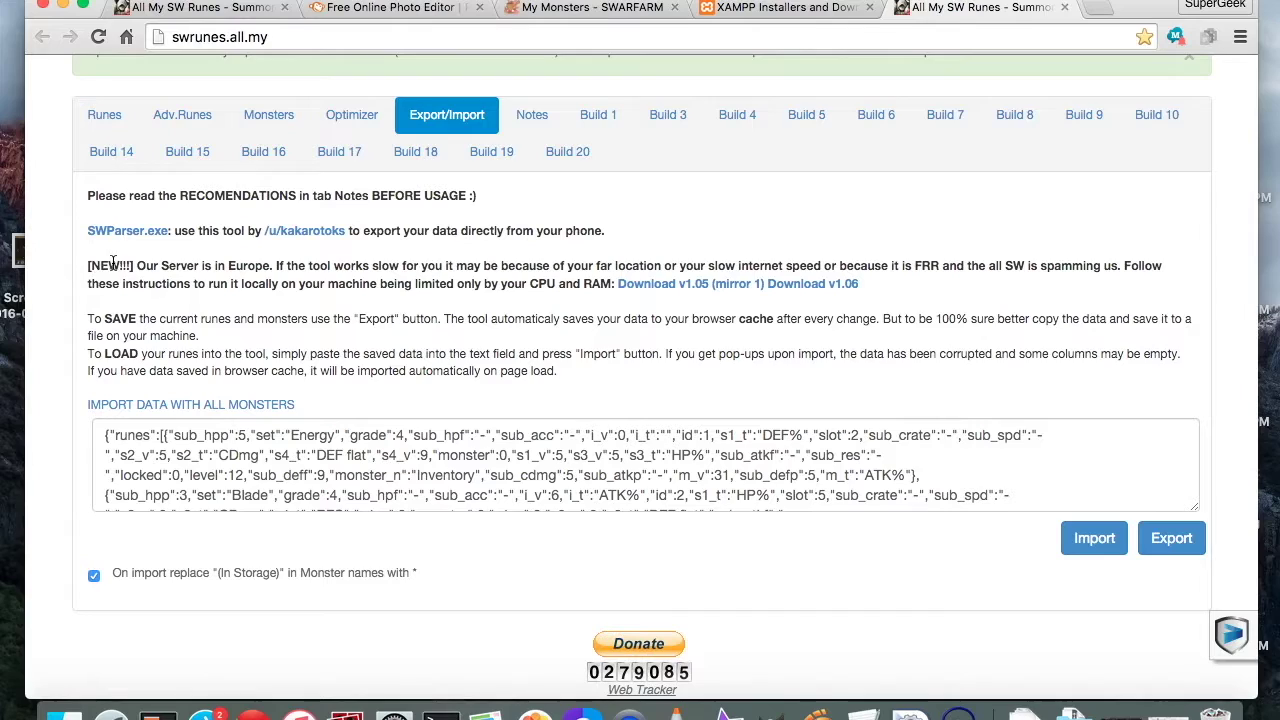
pyautogui.moveTo(86, 264); pyautogui.dragTo(280, 302)
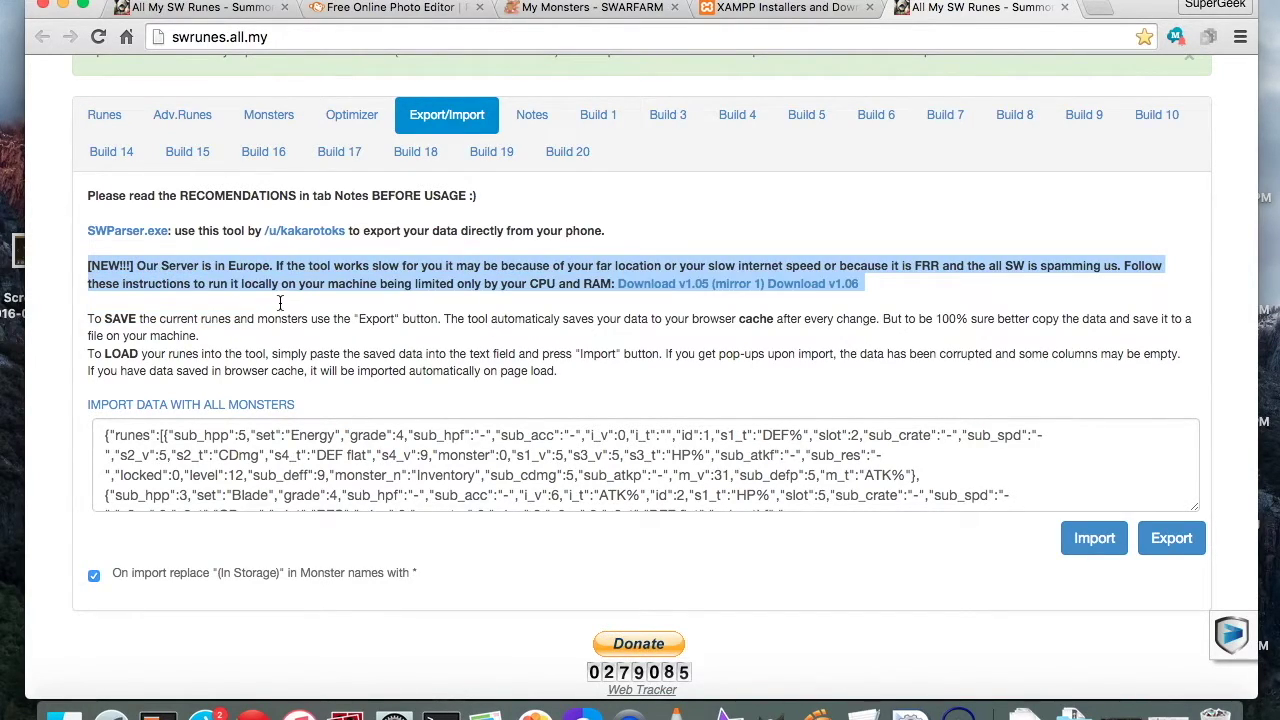
pyautogui.click(395, 279)
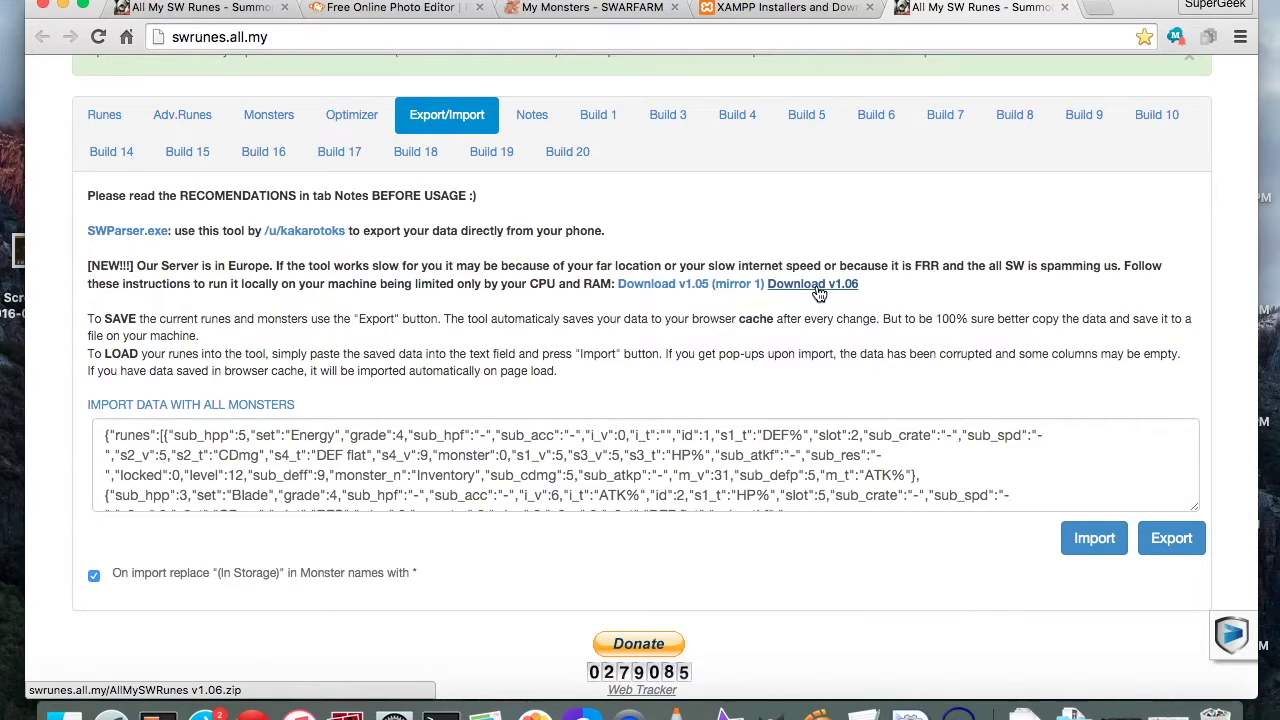
pyautogui.click(1275, 263)
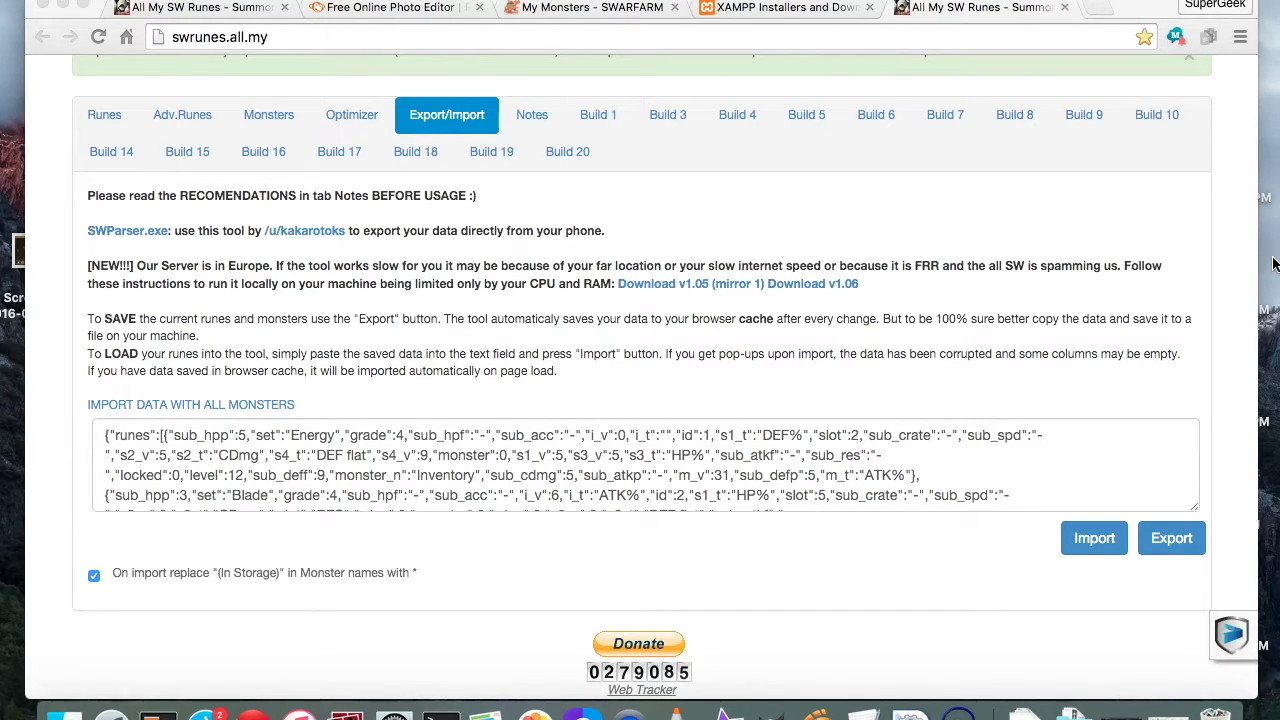
pyautogui.press('super+n')
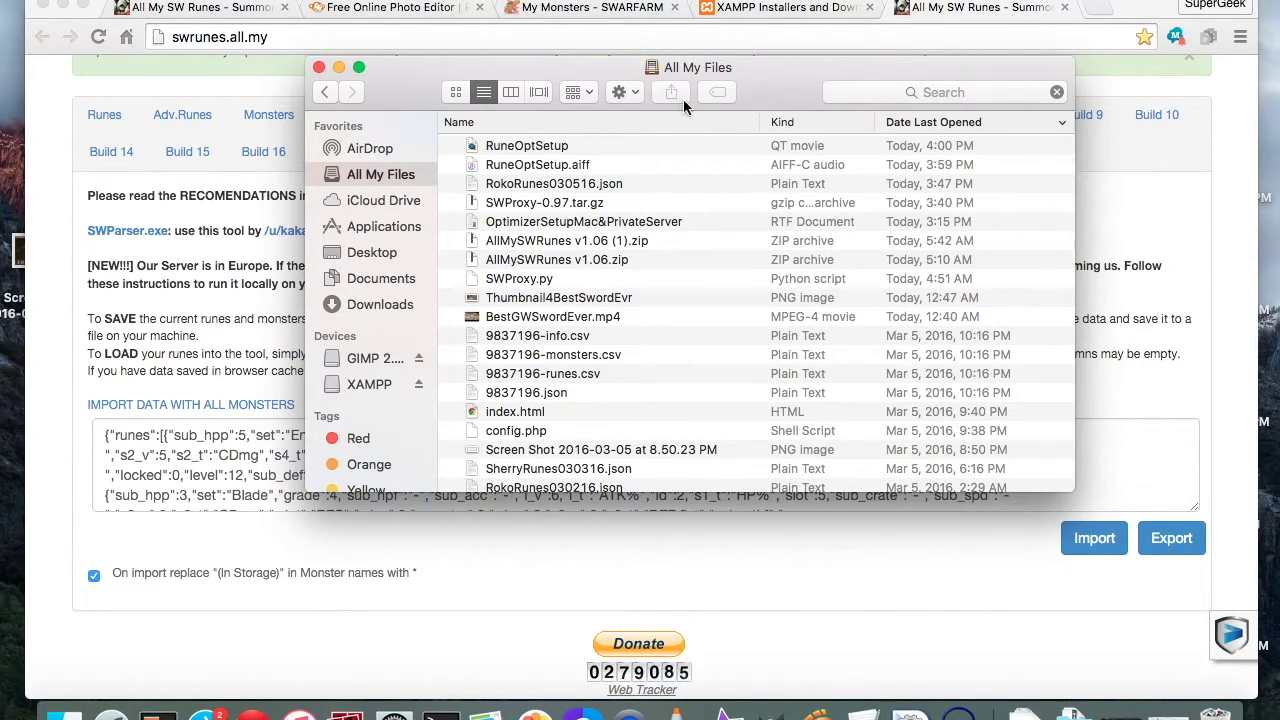
# Search This Mac for php.ini and select the result in XAMPP's xamppfiles/etc folder
pyautogui.click(928, 90)
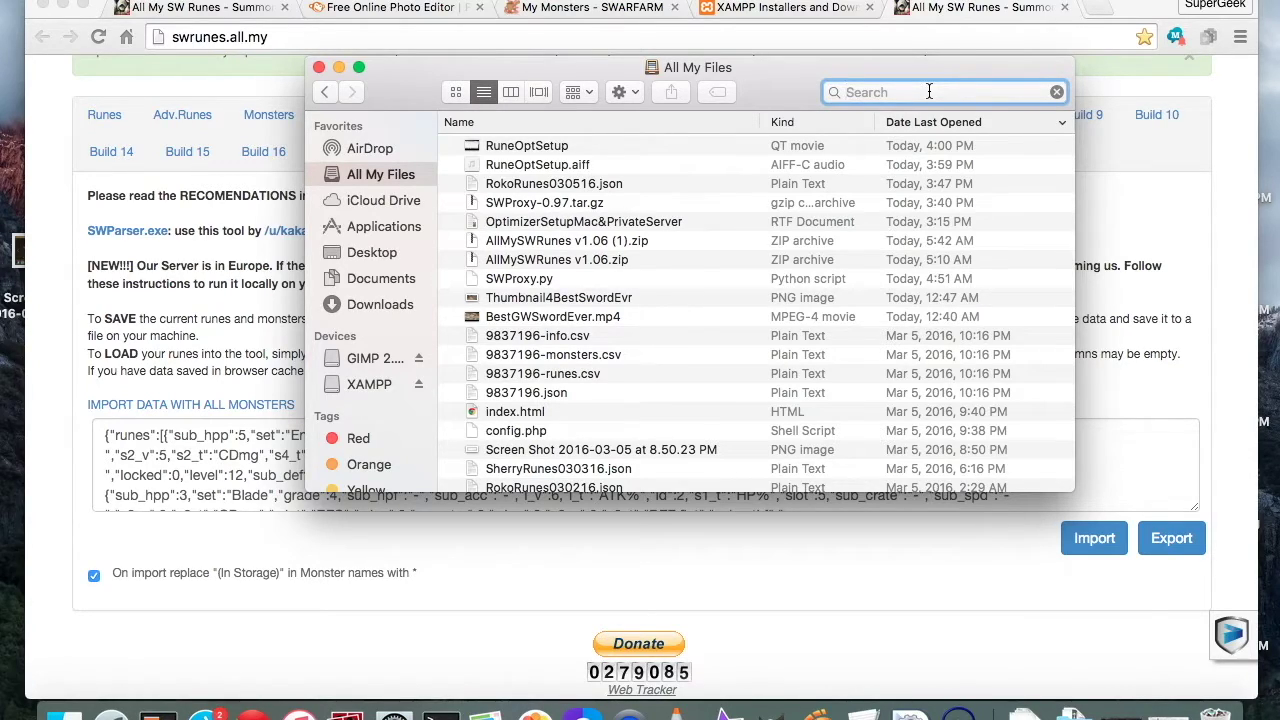
pyautogui.write('php.ini')
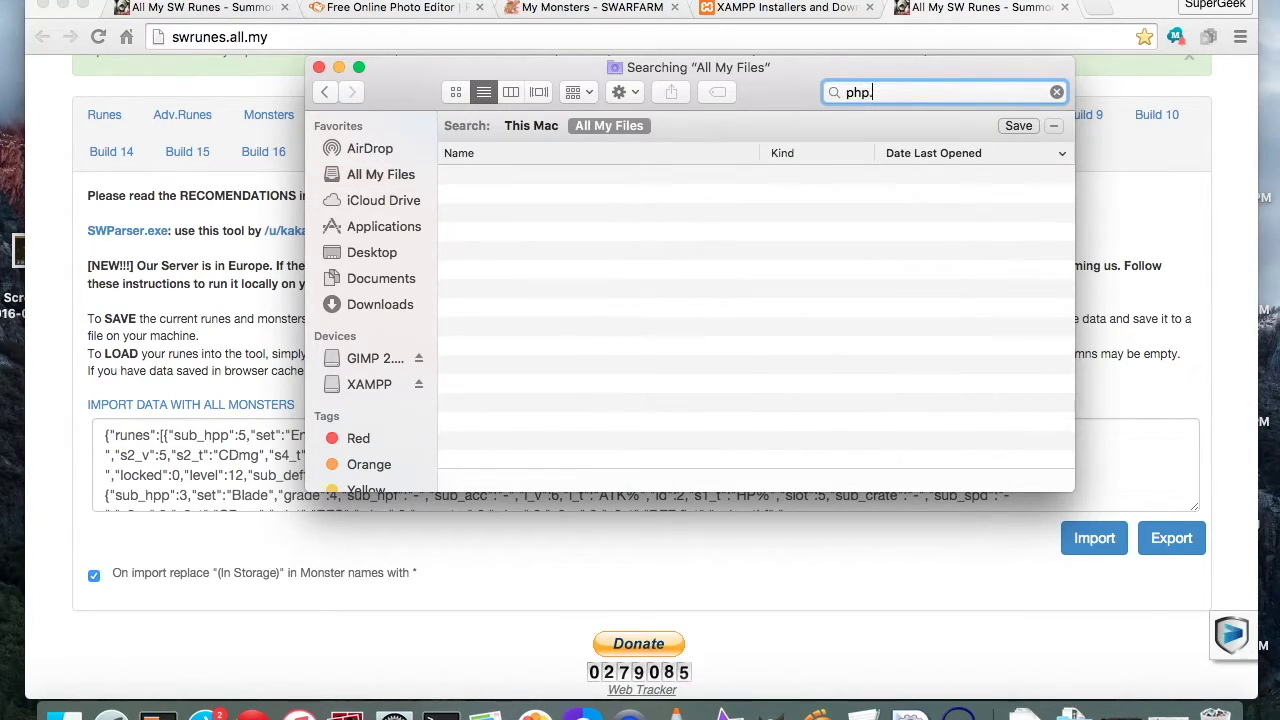
pyautogui.click(536, 126)
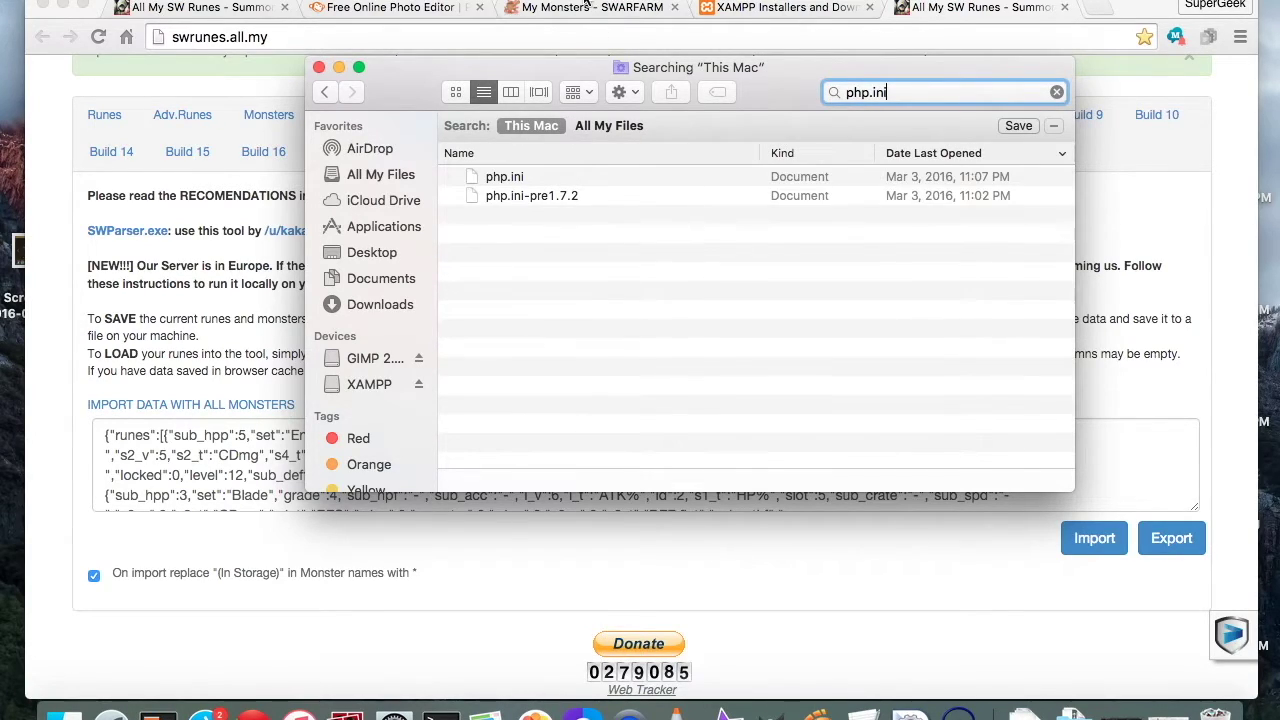
pyautogui.click(581, 176)
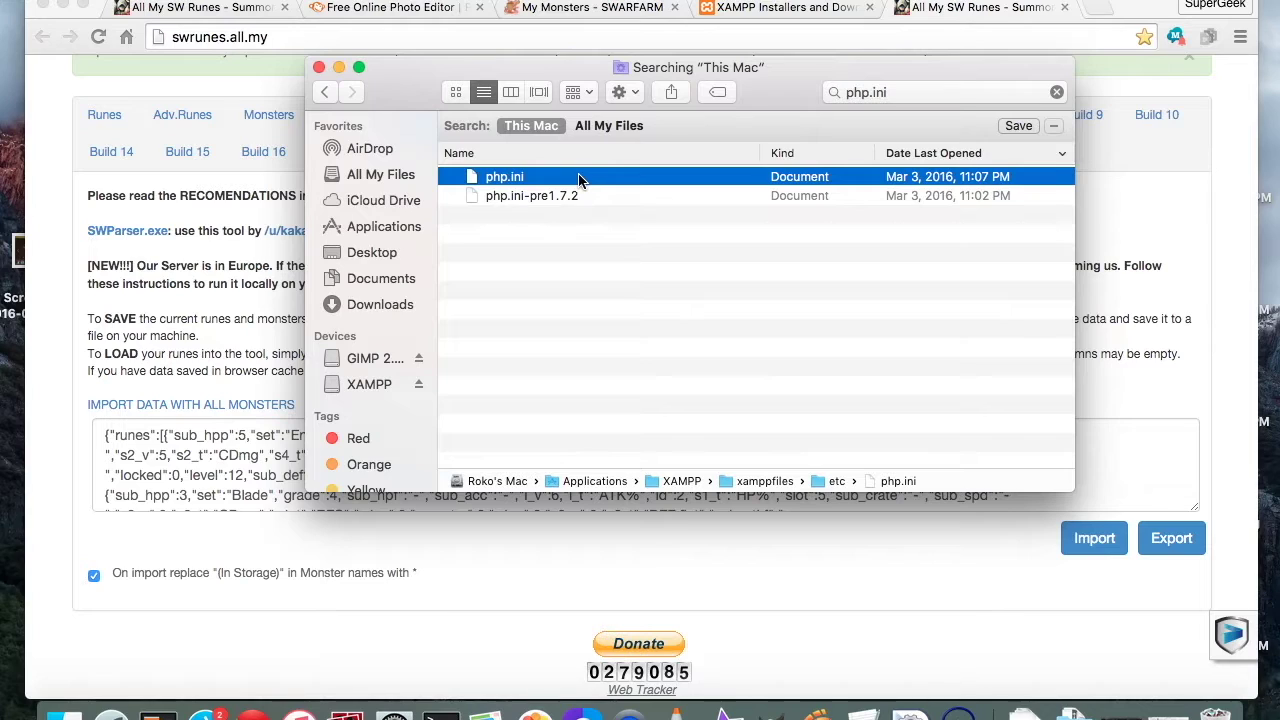
# Open php.ini in an enlarged TextEdit window and select the max_execution_time value 900
pyautogui.doubleClick(522, 176)
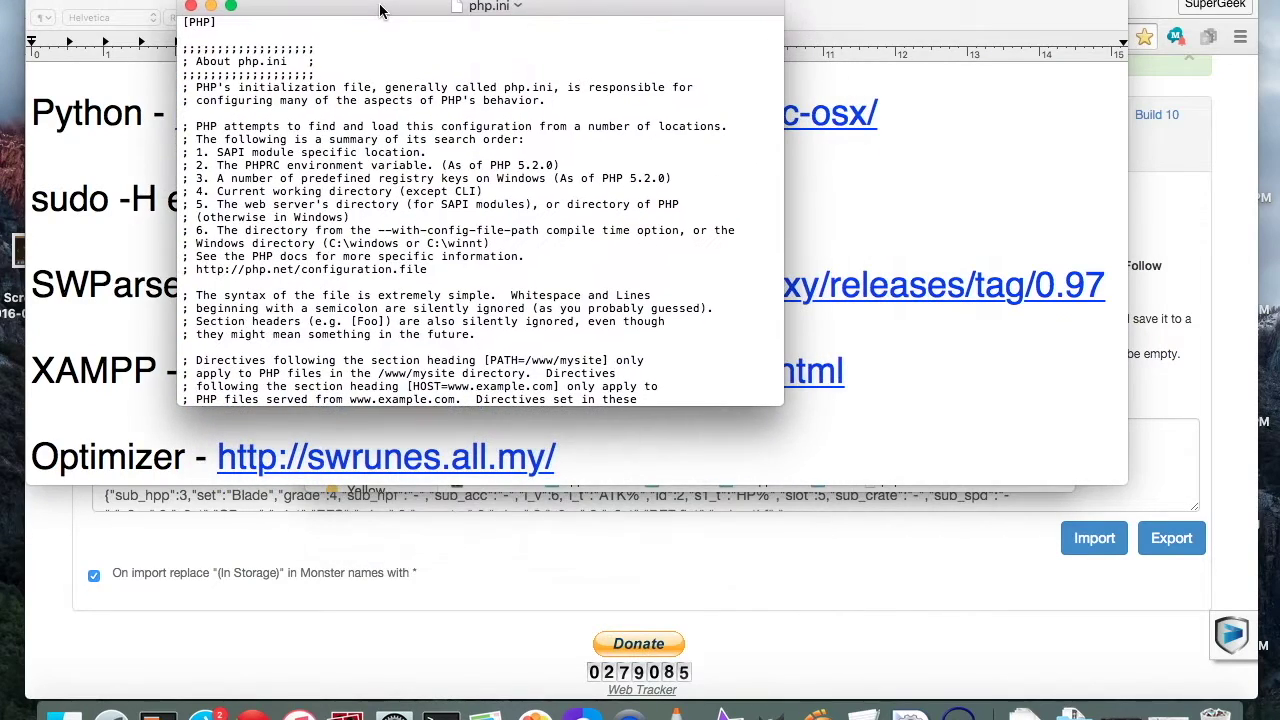
pyautogui.moveTo(782, 404); pyautogui.dragTo(993, 645)
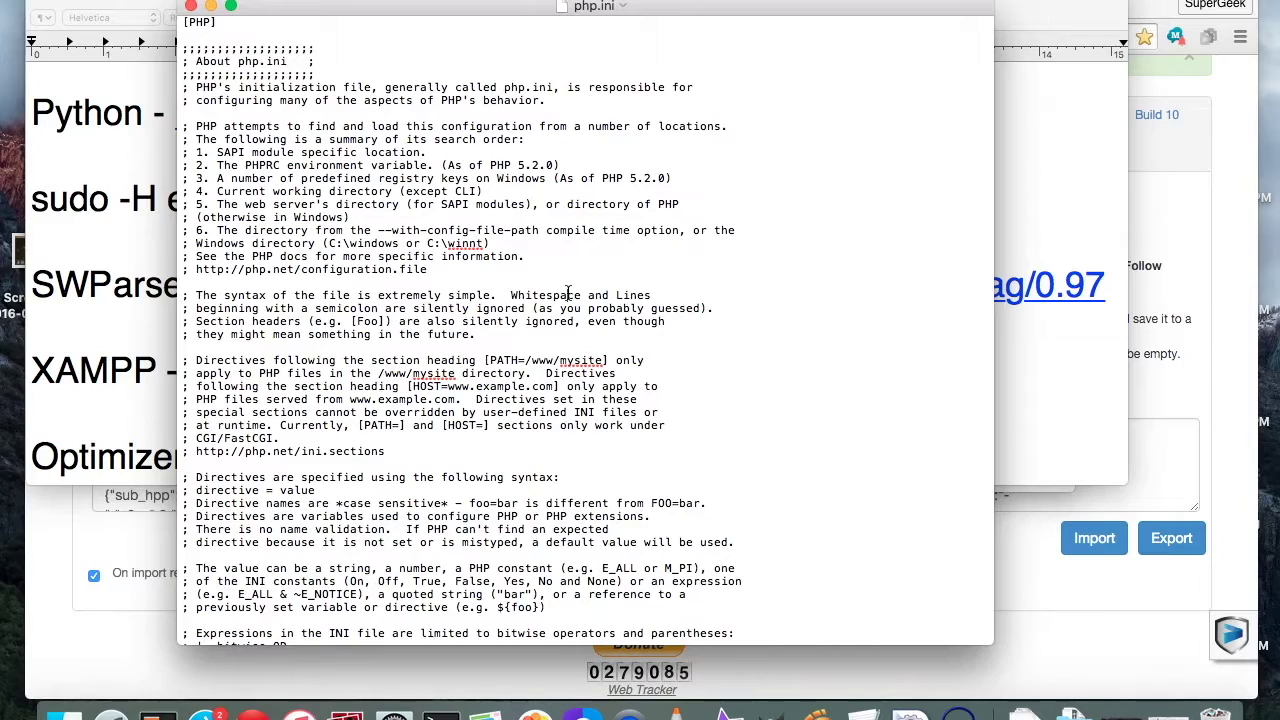
pyautogui.press('super+f')
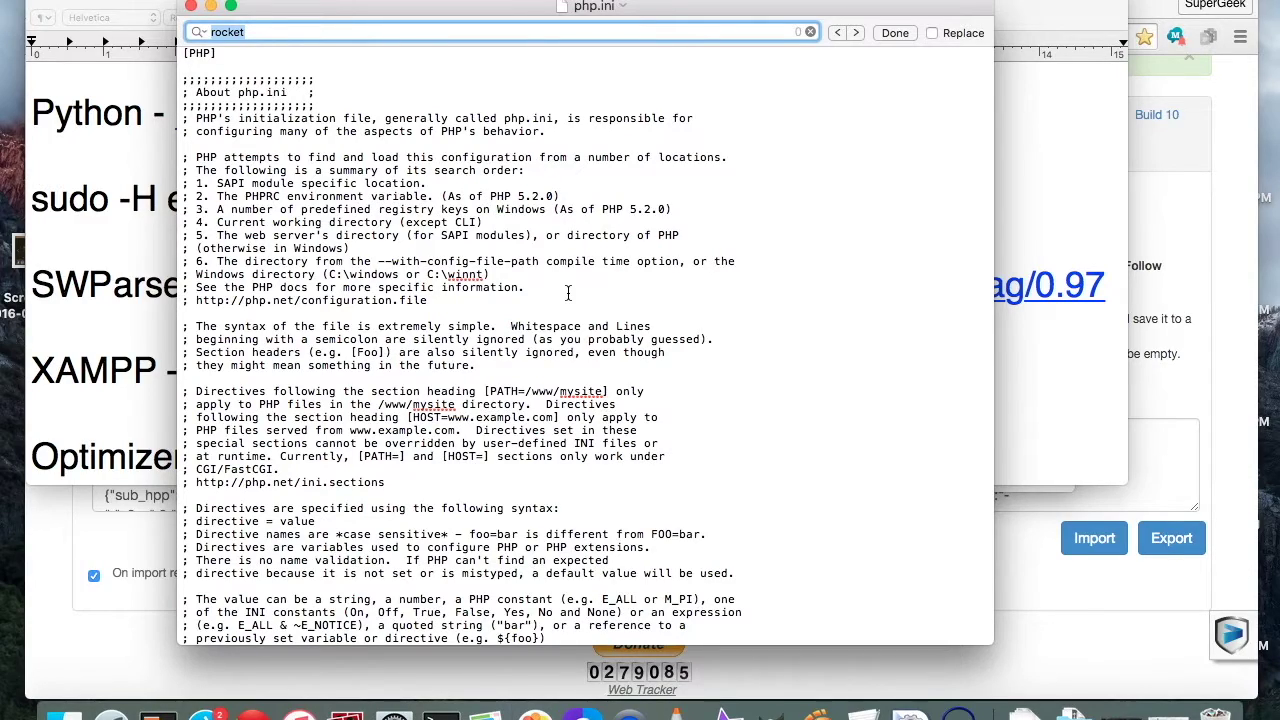
pyautogui.write('max_exec')
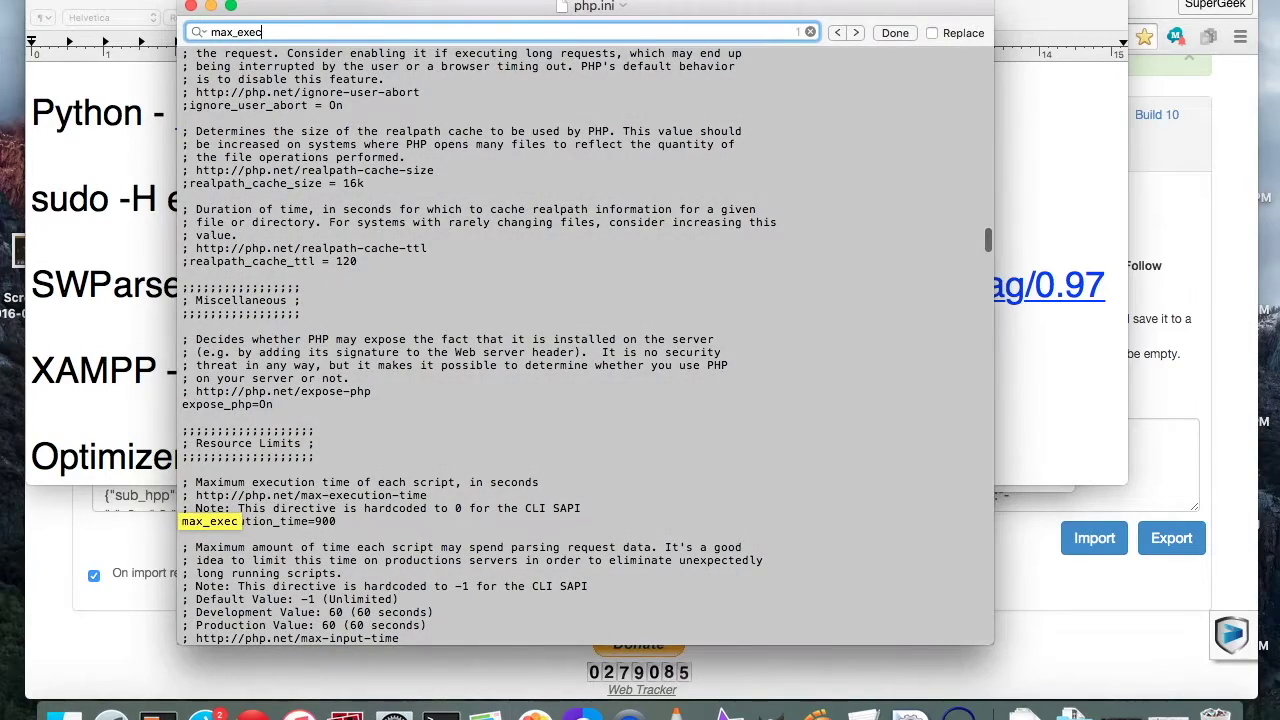
pyautogui.click(369, 522)
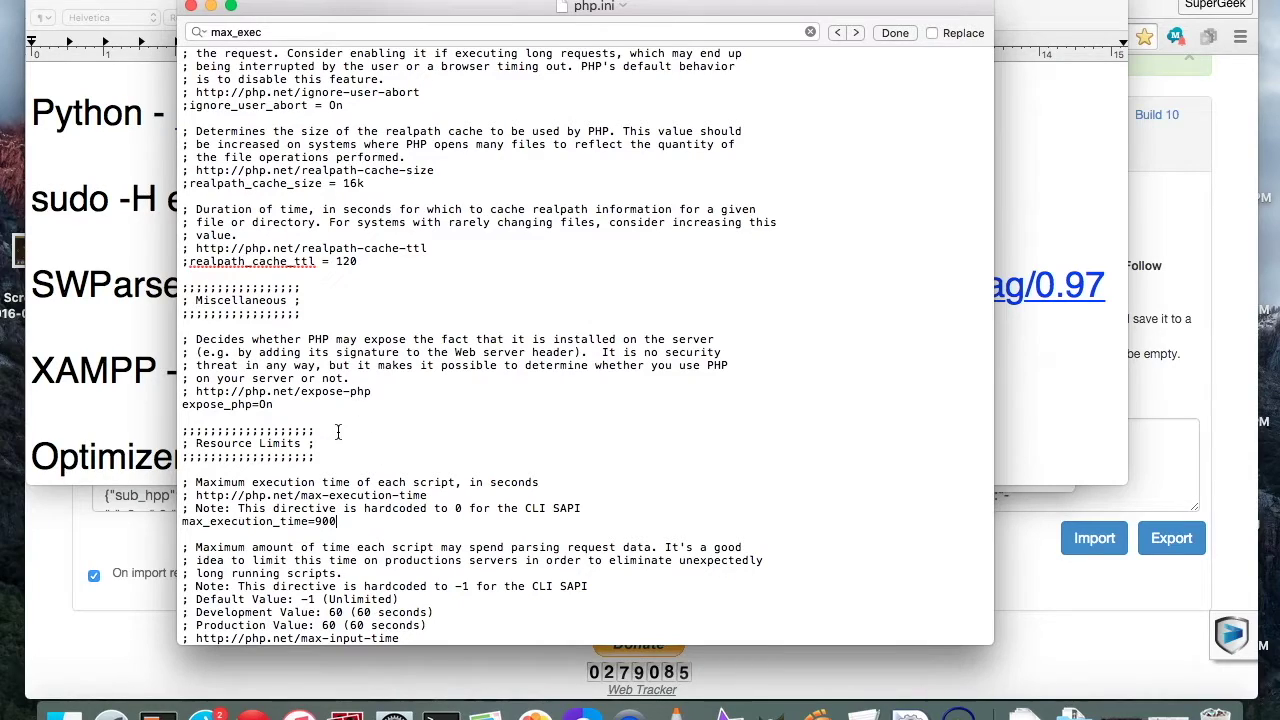
pyautogui.click(313, 521)
pyautogui.moveTo(313, 521); pyautogui.dragTo(340, 521)
# Search php.ini for max_input to find max_input_time=90
pyautogui.press('super+f')
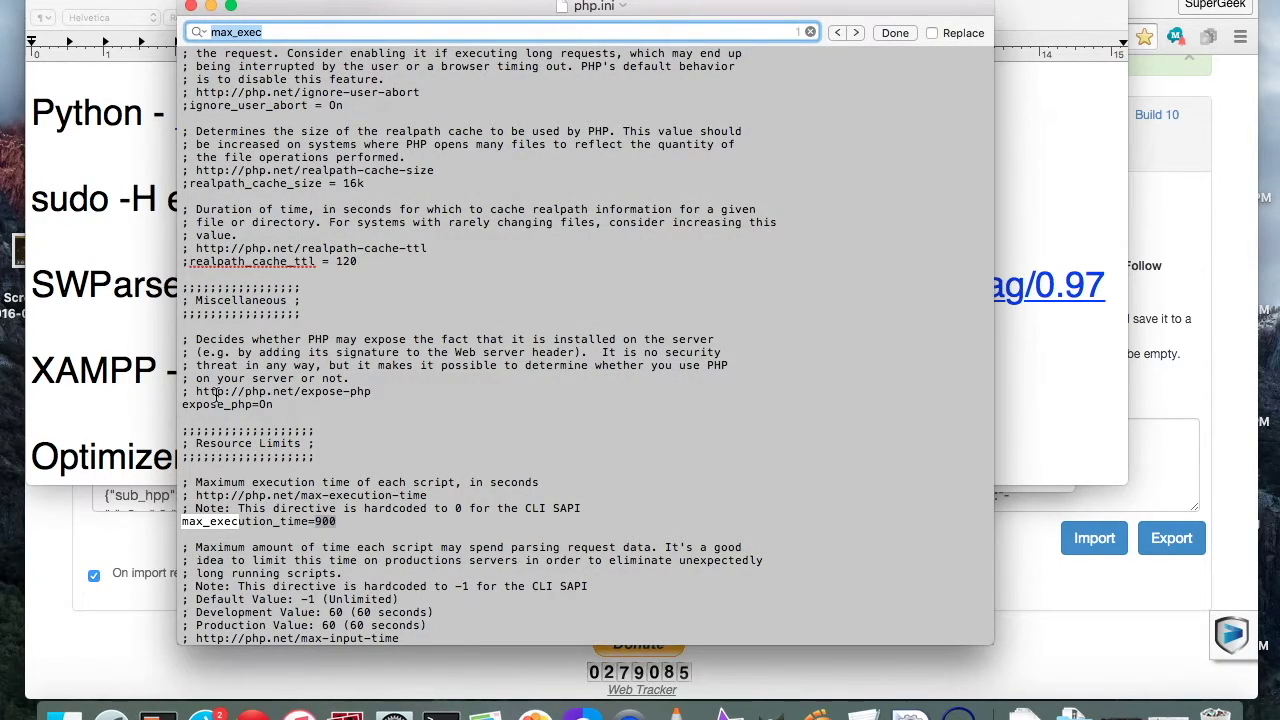
pyautogui.doubleClick(254, 31)
pyautogui.click(268, 33)
pyautogui.press('BackSpace')
pyautogui.press('BackSpace')
pyautogui.press('BackSpace')
pyautogui.press('BackSpace')
pyautogui.write('input')
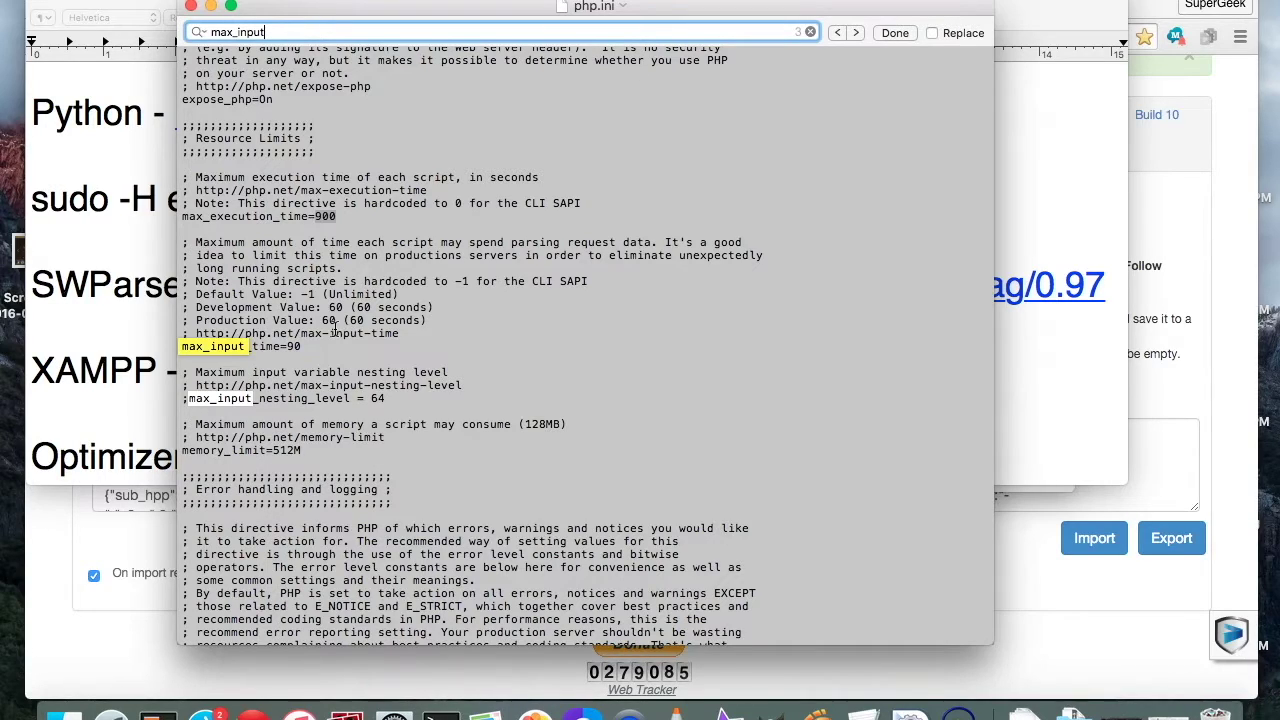
# Search php.ini for memory_limit and go to that line
pyautogui.doubleClick(237, 32)
pyautogui.write('memory_limits')
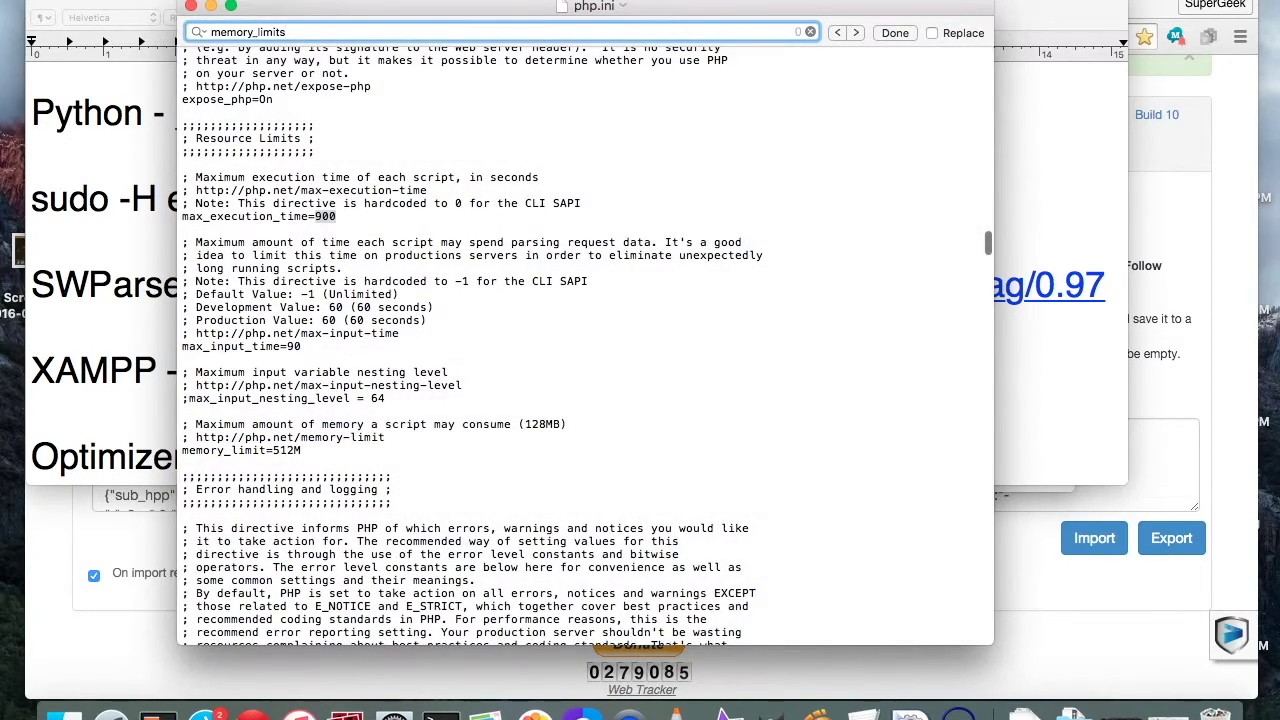
pyautogui.press('BackSpace')
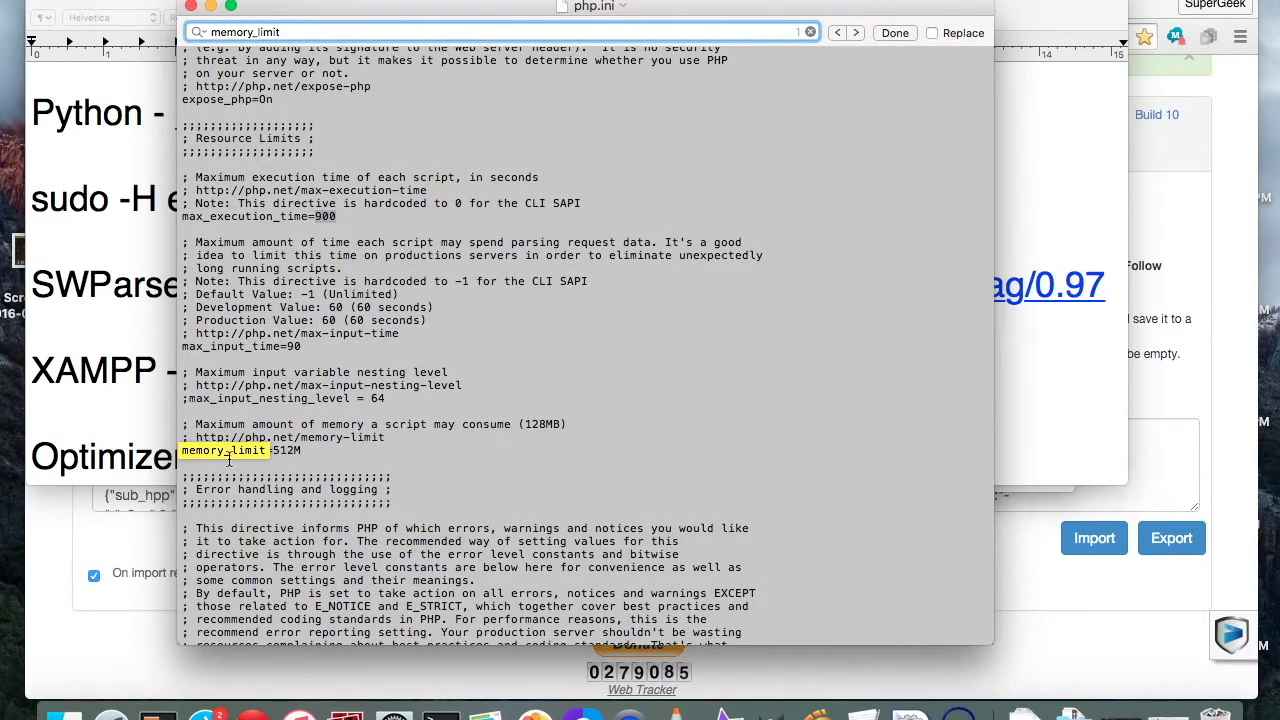
pyautogui.click(290, 451)
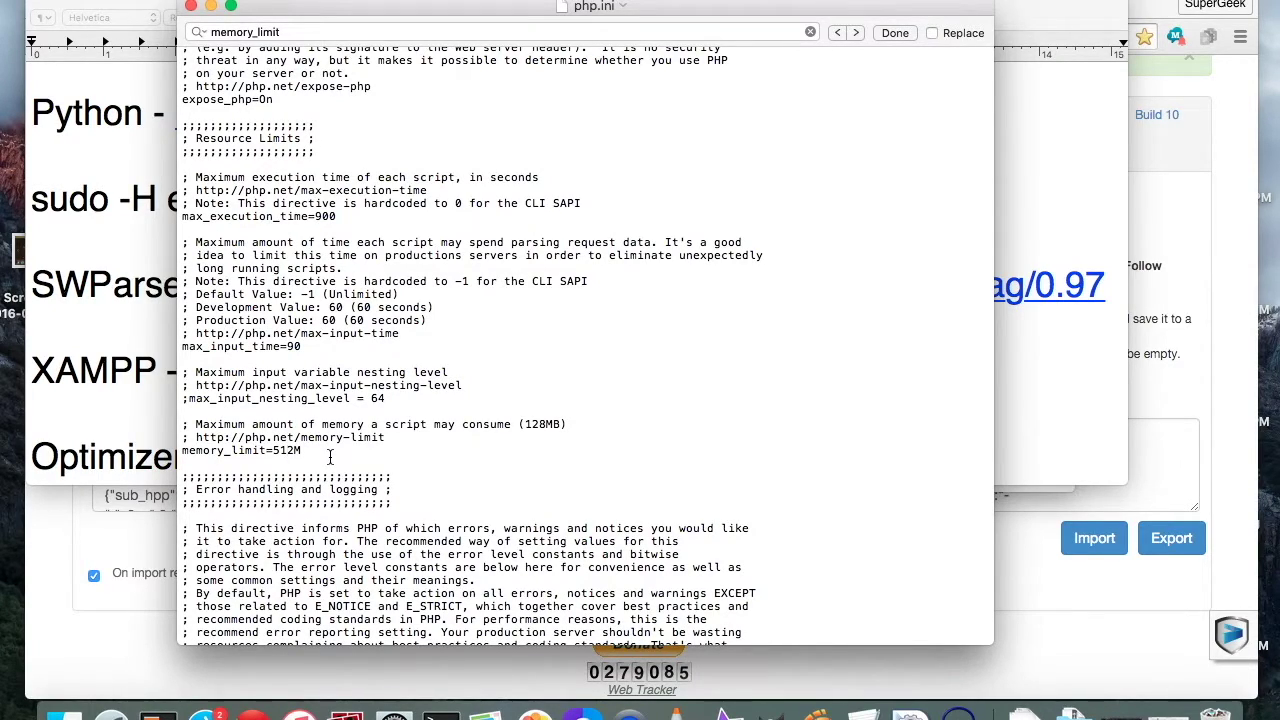
# Search for post_max to check post_max_size=16M, then close php.ini
pyautogui.click(286, 33)
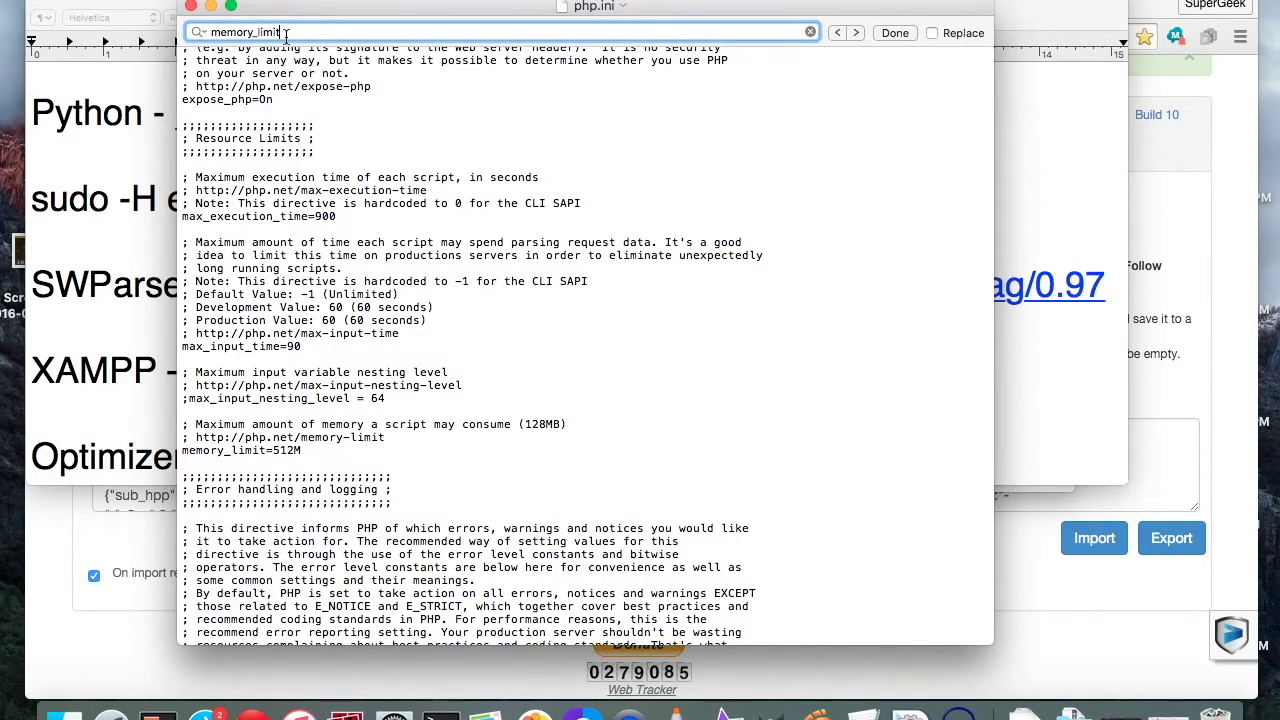
pyautogui.press('super+a')
pyautogui.write('post_max')
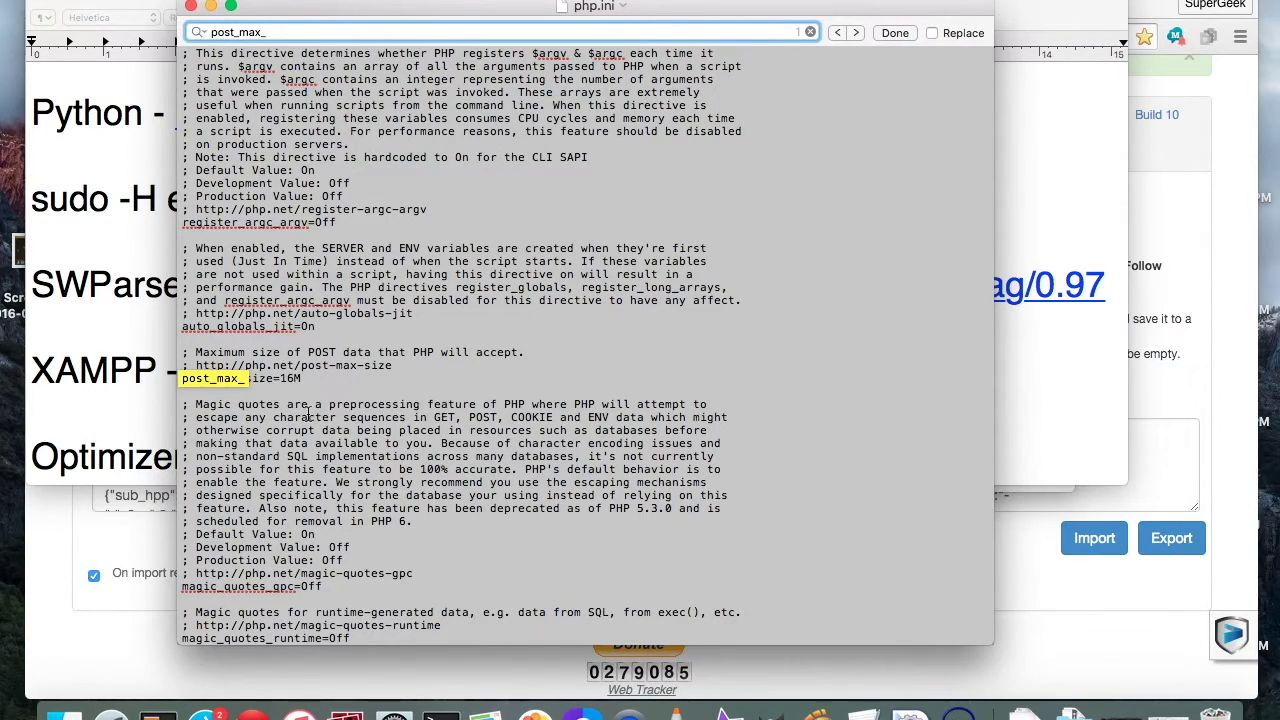
pyautogui.click(690, 346)
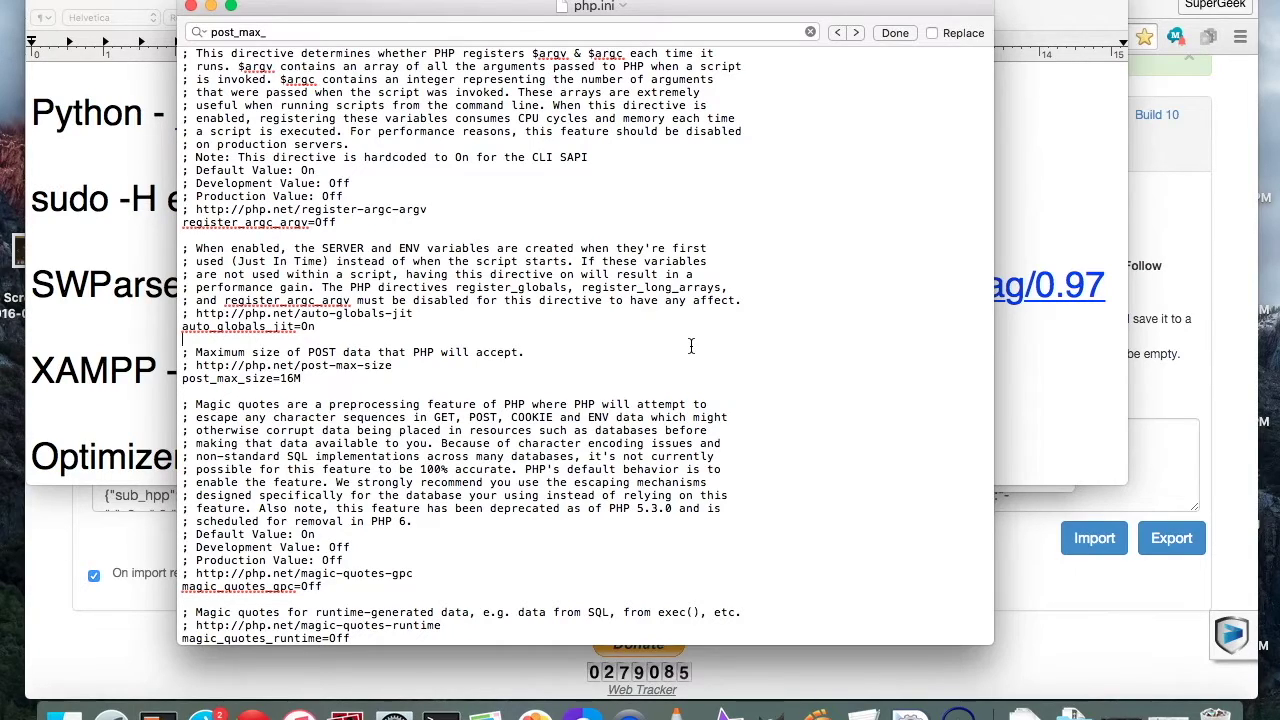
pyautogui.click(193, 7)
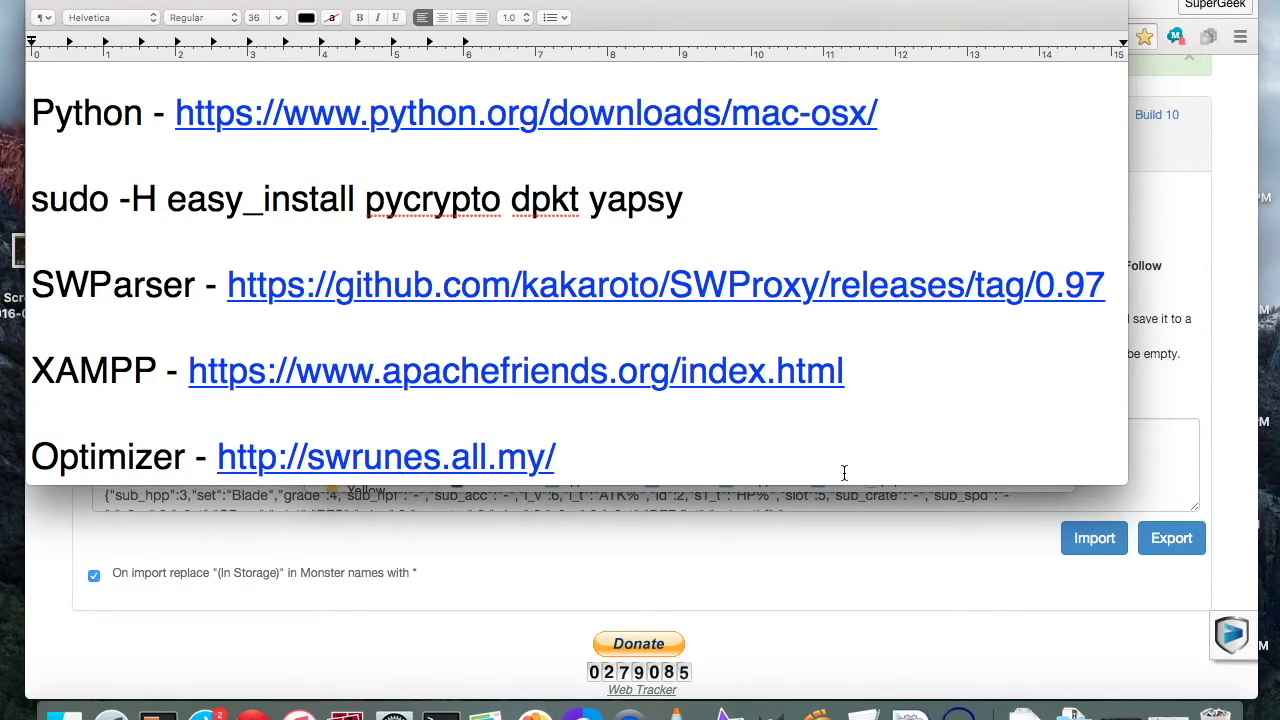
pyautogui.click(1272, 115)
# Search This Mac for swrunes and copy the swrunes folder from Downloads
pyautogui.press('super+n')
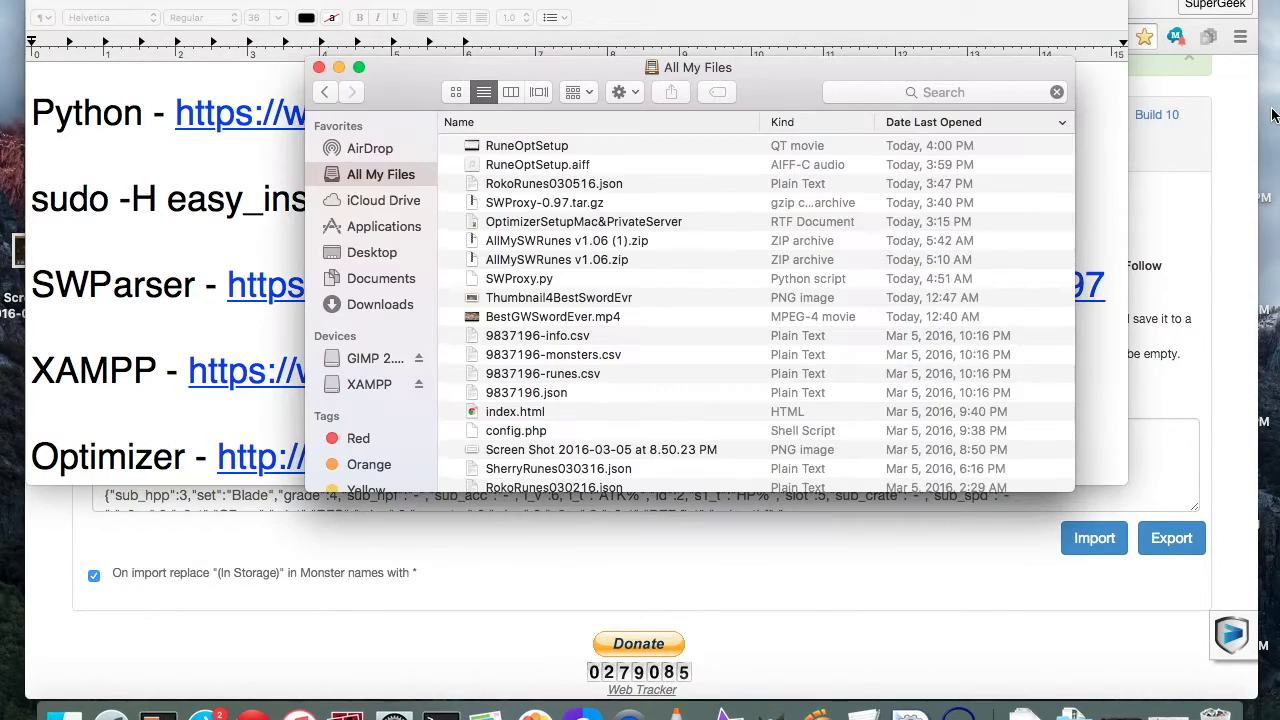
pyautogui.click(926, 92)
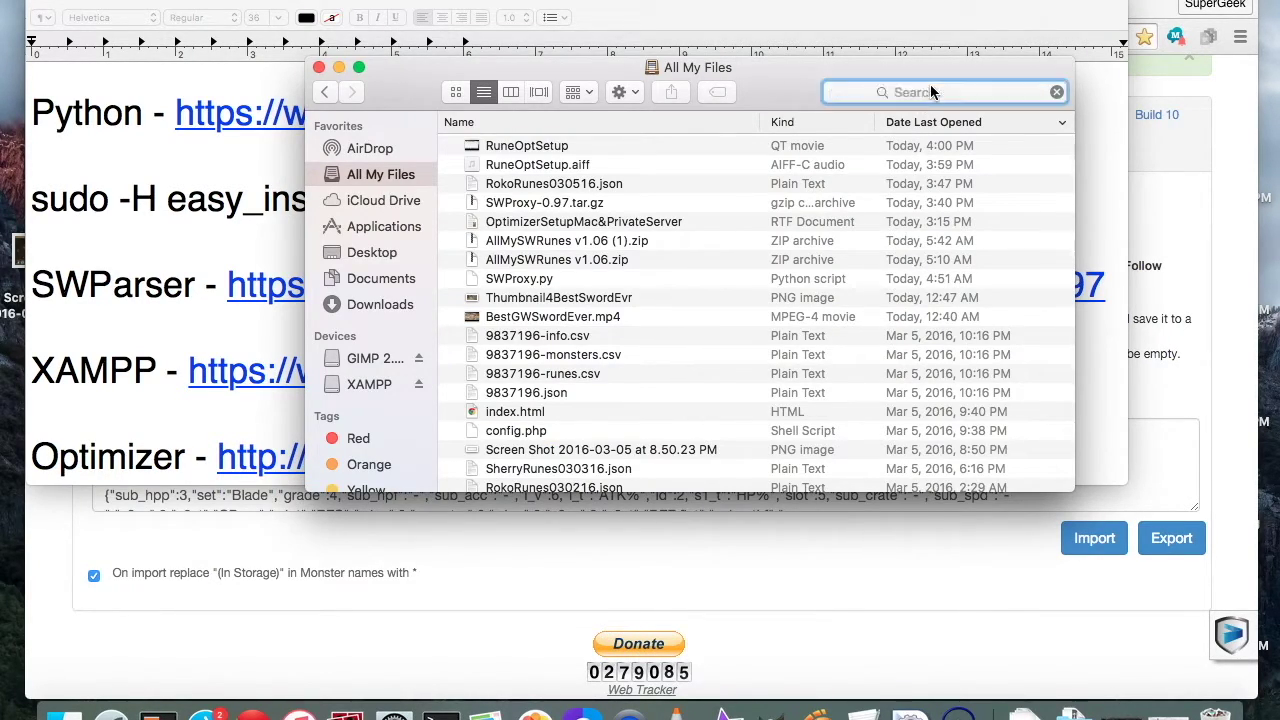
pyautogui.write('swrunes')
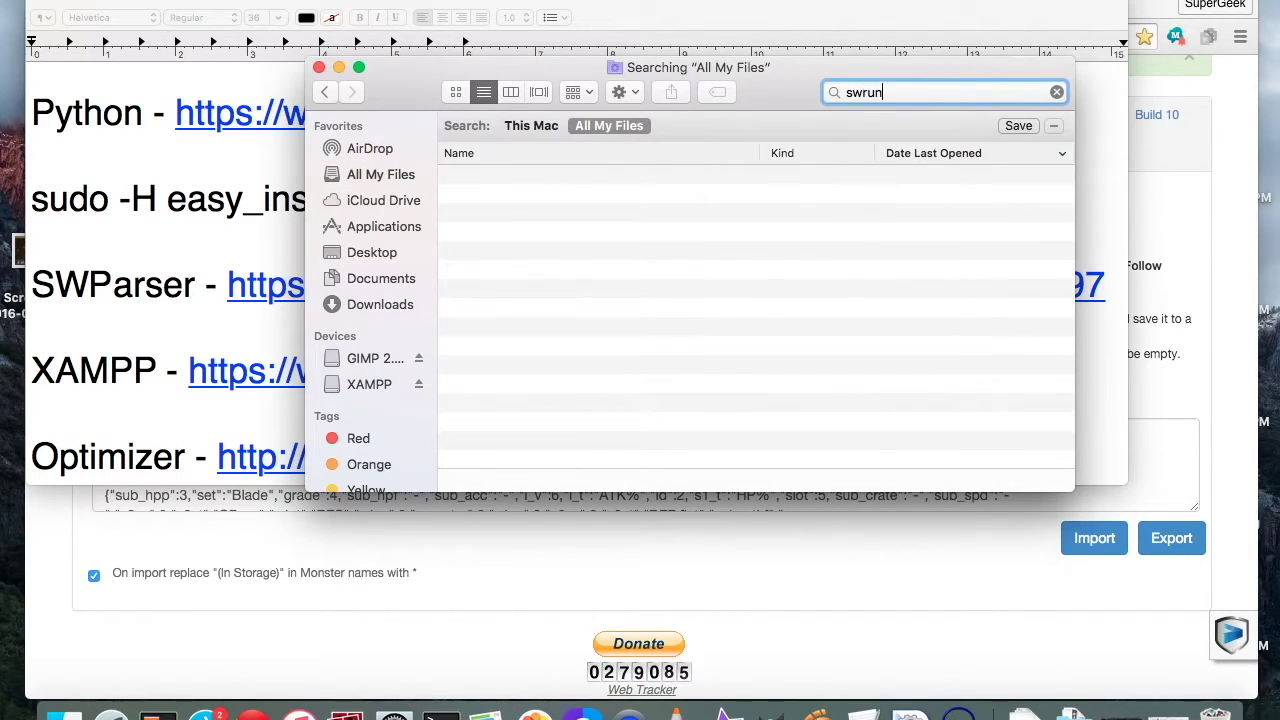
pyautogui.click(532, 121)
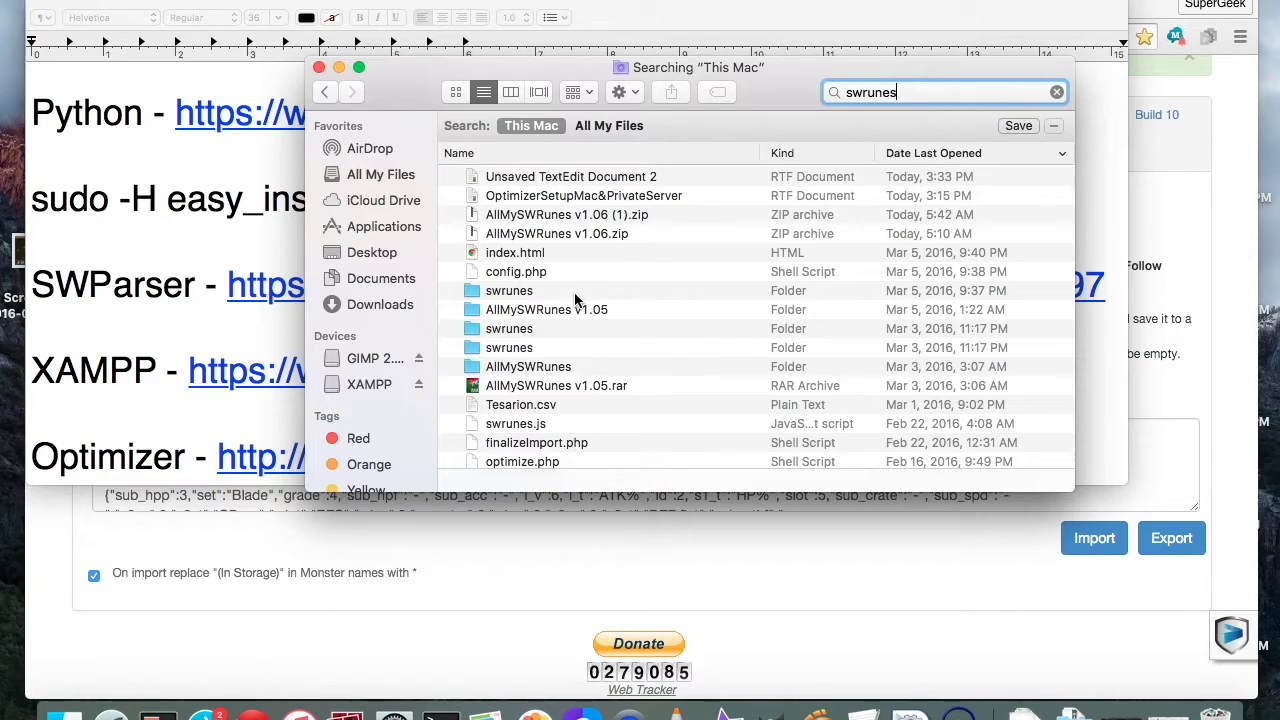
pyautogui.click(538, 289)
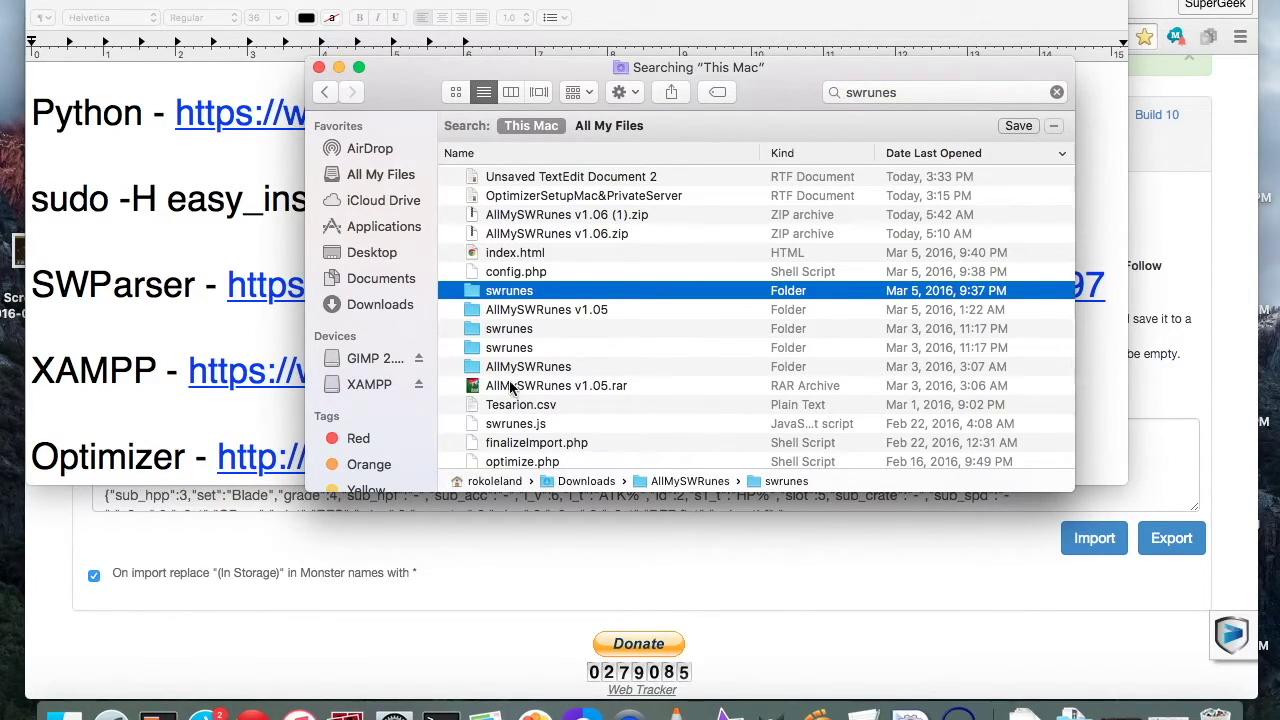
pyautogui.rightClick(516, 296)
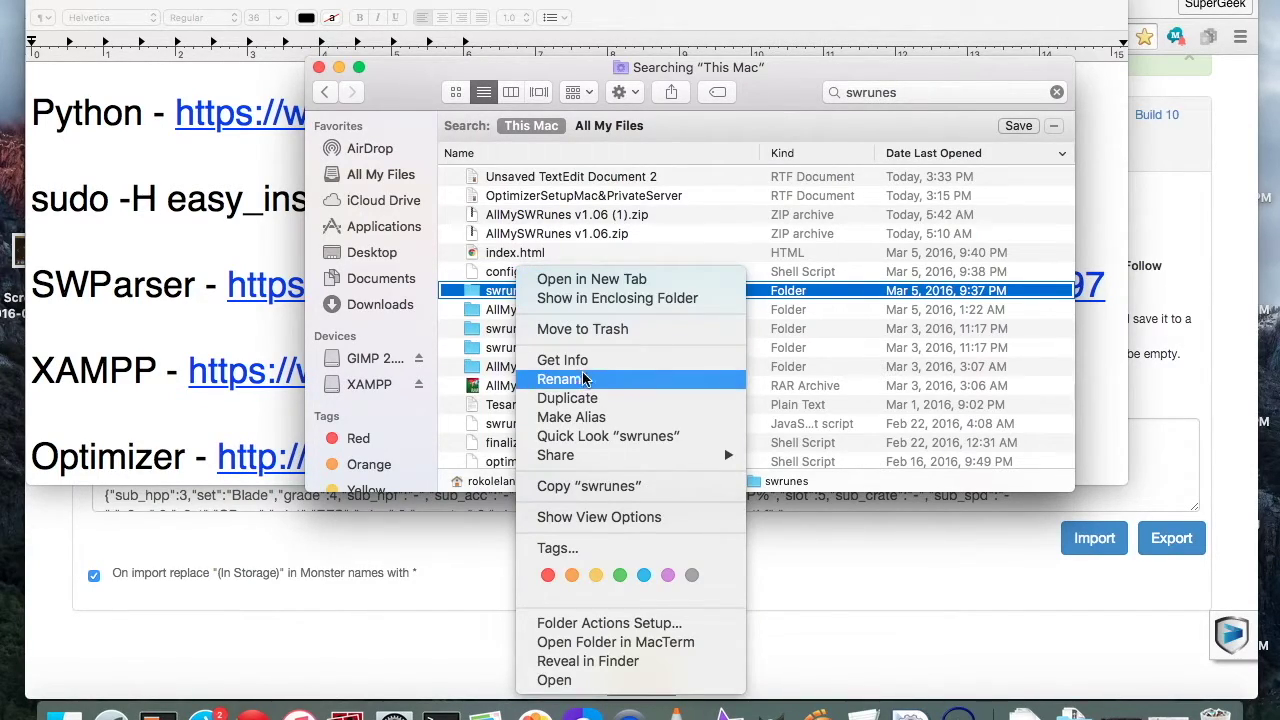
pyautogui.click(576, 488)
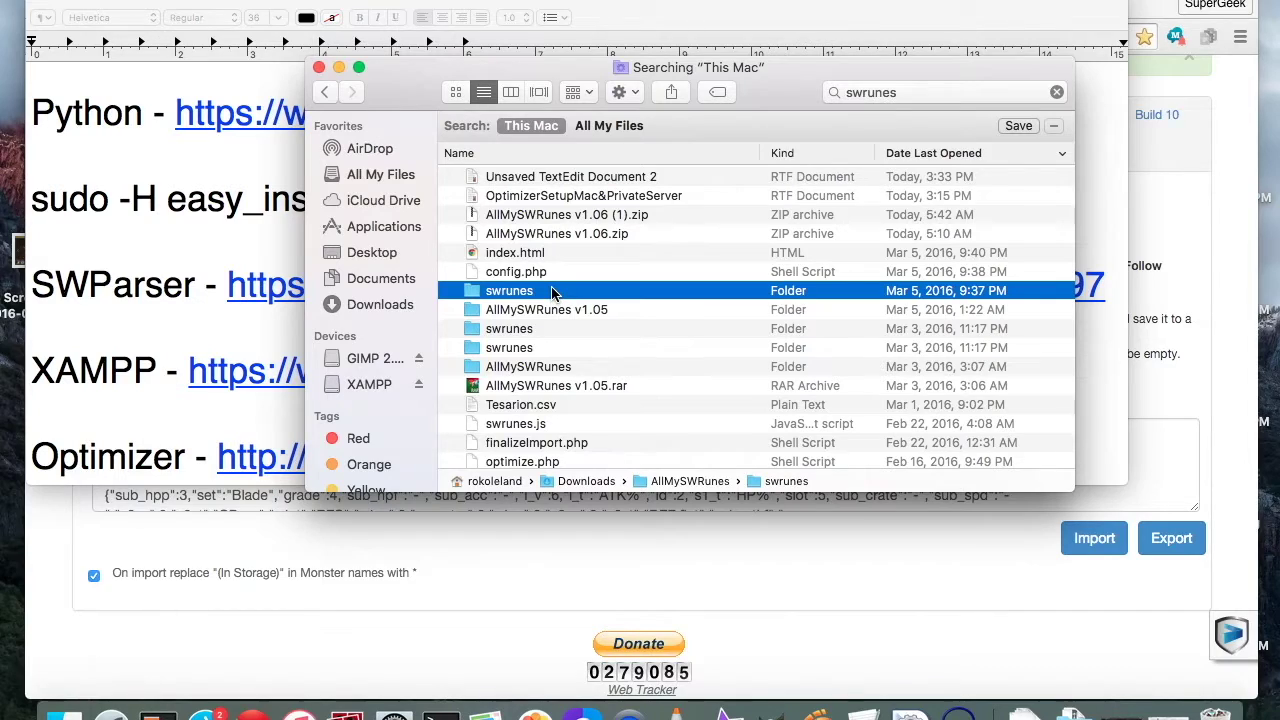
# Search for htdocs to find it under Applications/XAMPP/xamppfiles
pyautogui.click(875, 92)
pyautogui.doubleClick(875, 92)
pyautogui.write('htdocs')
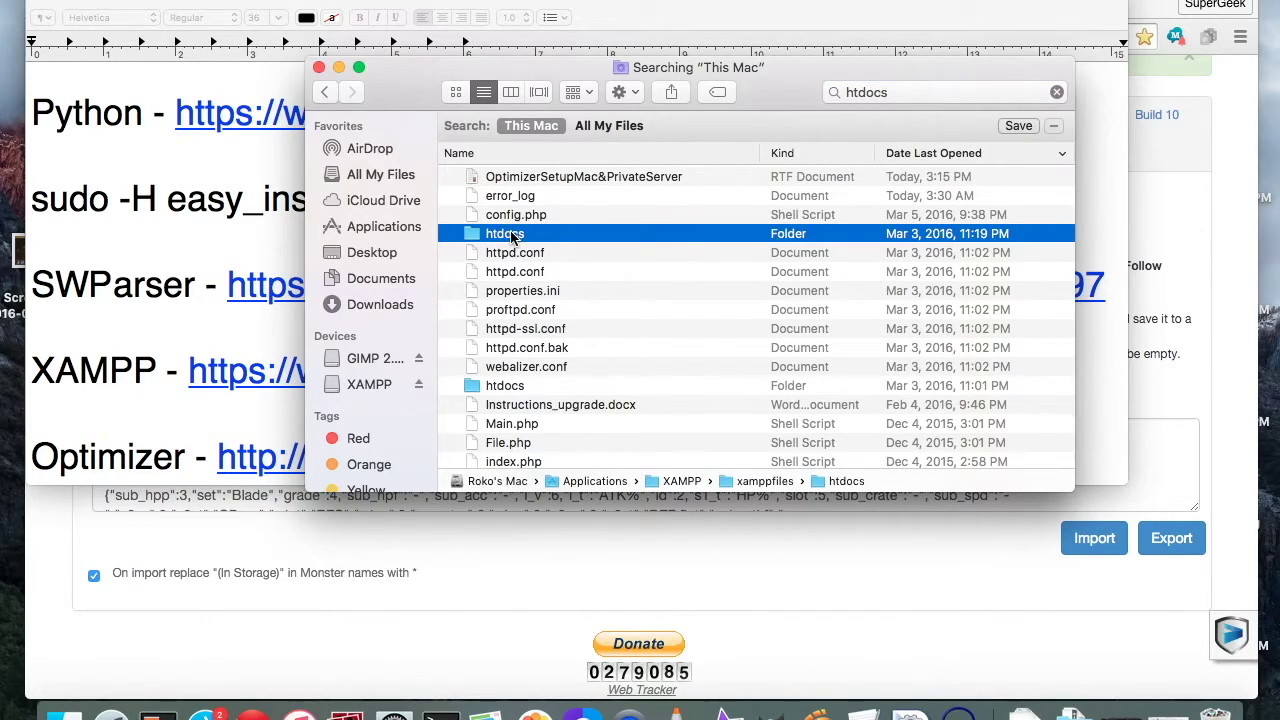
# Open htdocs, expand and collapse its swrunes folder, and dismiss the paste menu without pasting
pyautogui.doubleClick(512, 235)
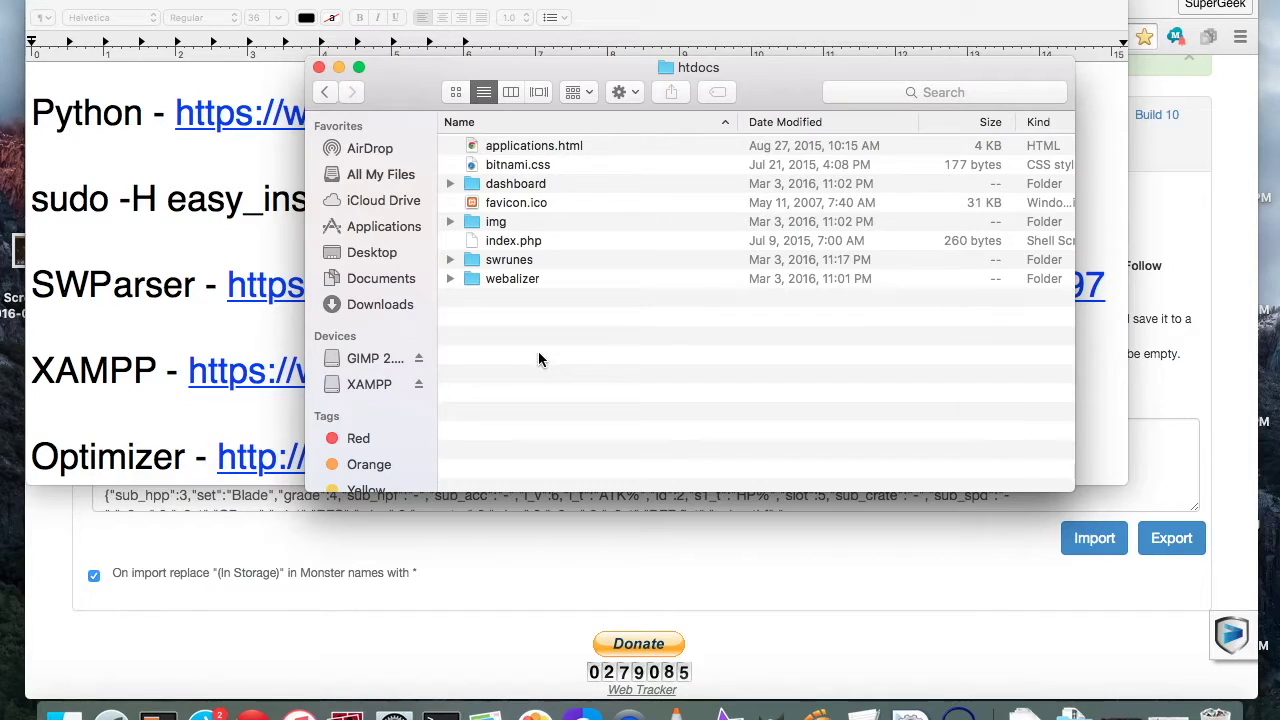
pyautogui.click(495, 262)
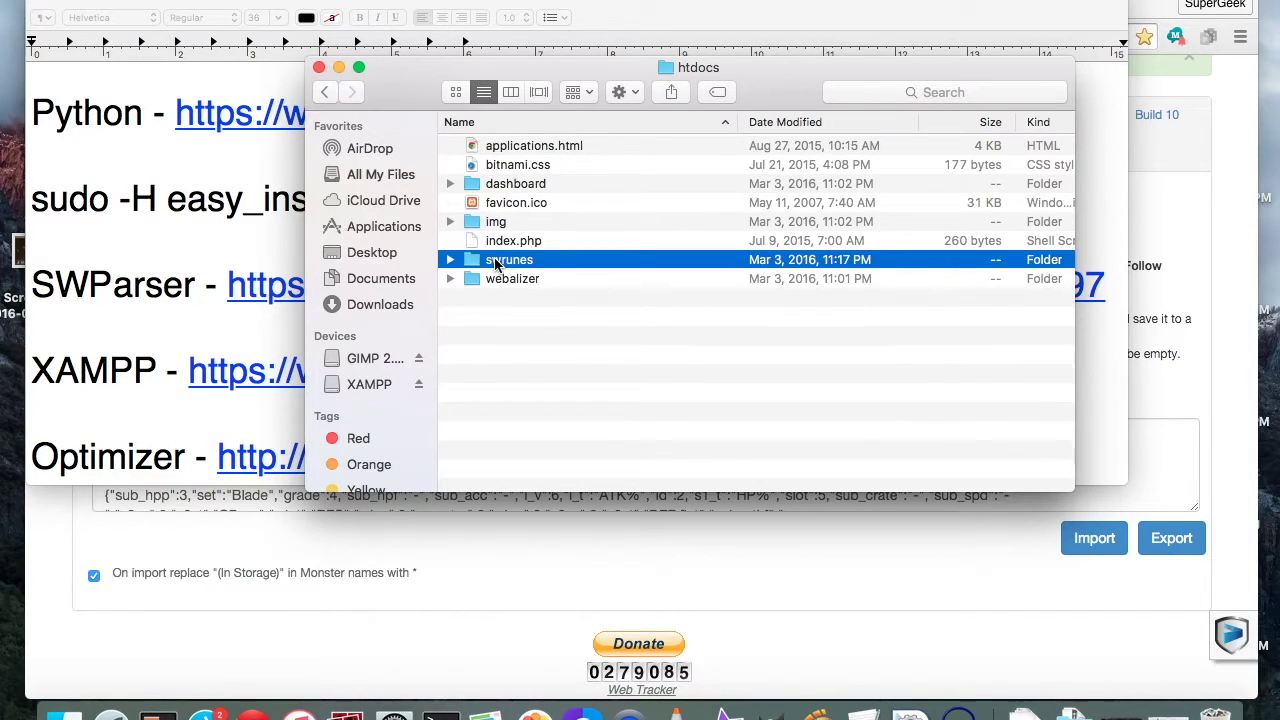
pyautogui.click(451, 260)
pyautogui.click(451, 260)
pyautogui.click(547, 368)
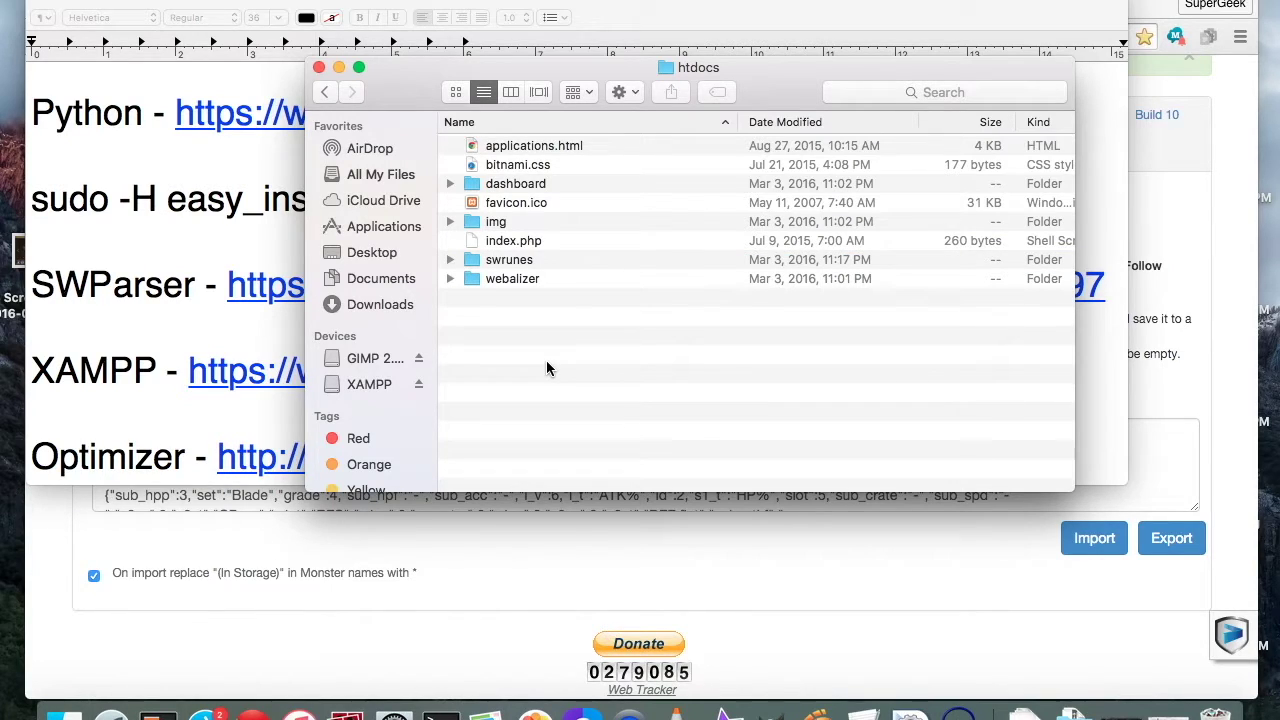
pyautogui.rightClick(546, 368)
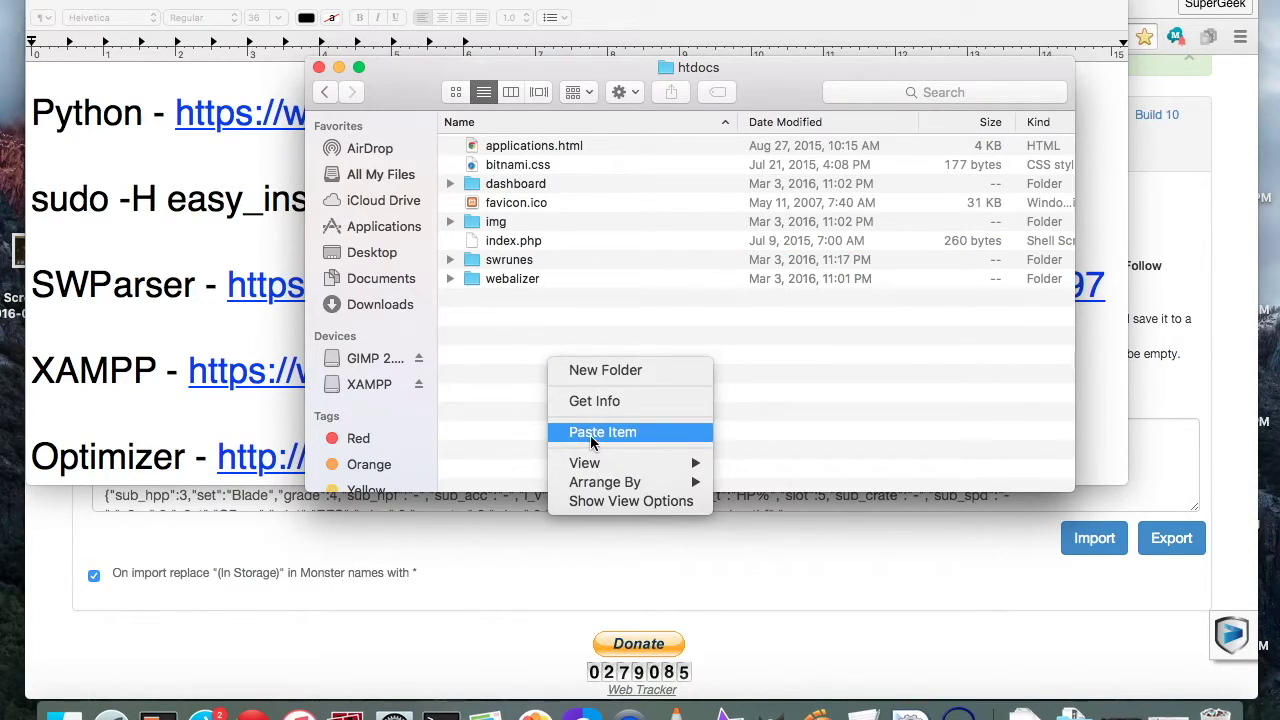
pyautogui.click(522, 340)
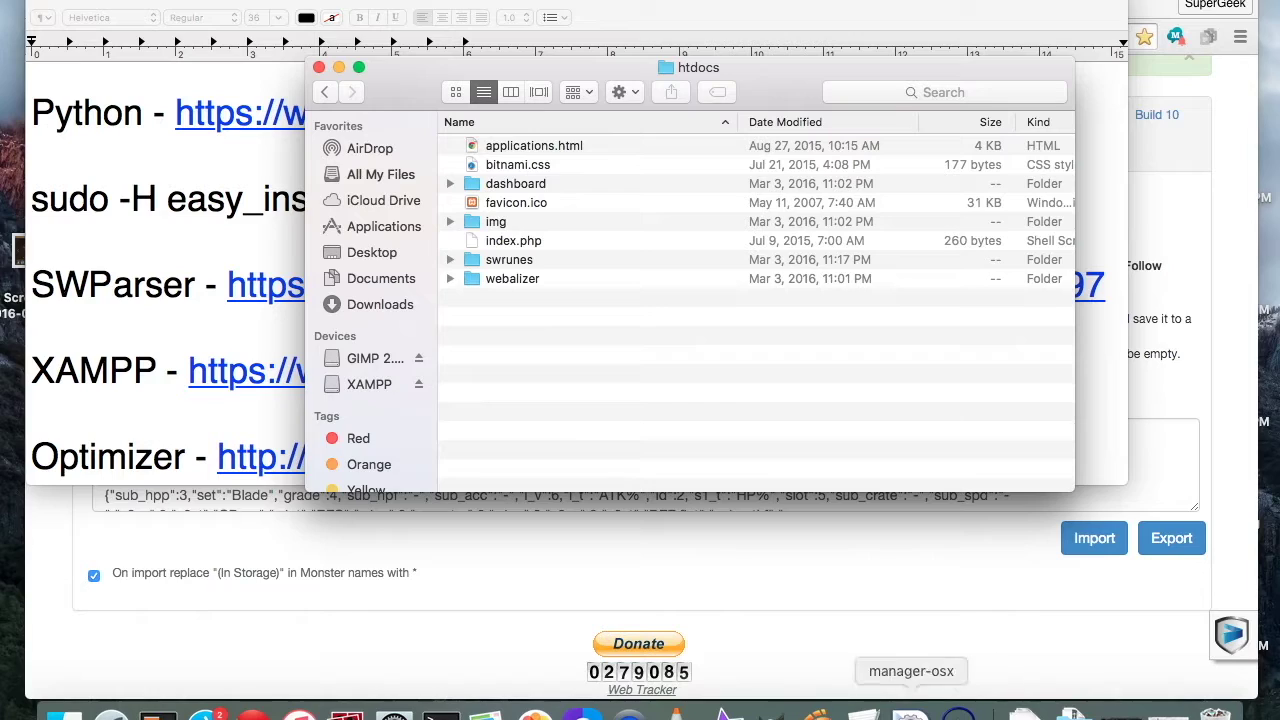
# Check Apache and MySQL in the XAMPP server manager, then return to the browser's swrunes page
pyautogui.click(910, 712)
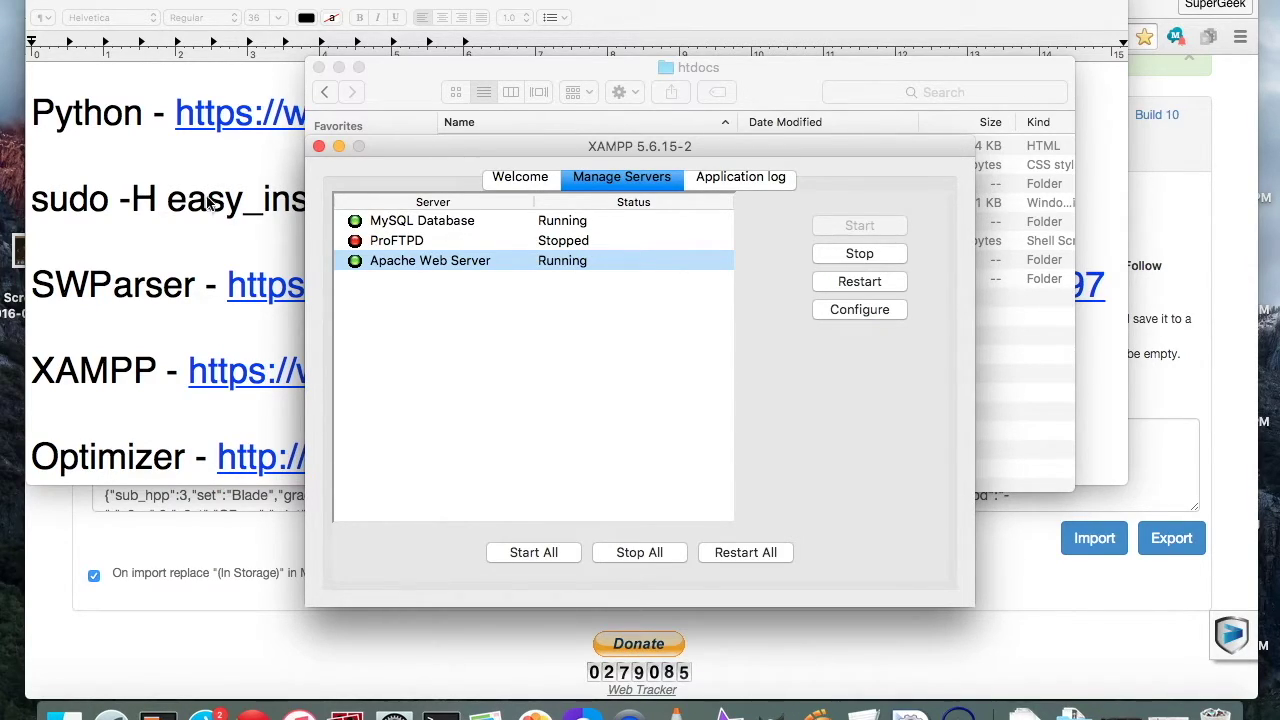
pyautogui.click(164, 252)
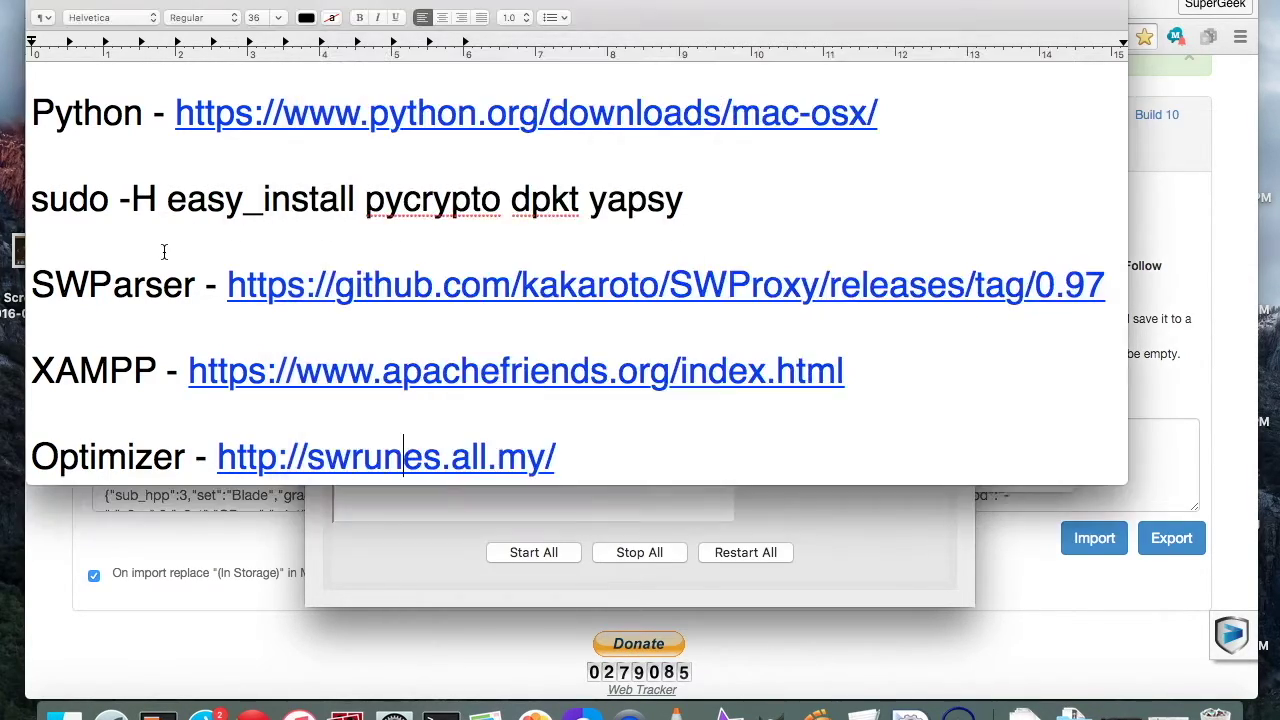
pyautogui.click(230, 540)
pyautogui.click(262, 8)
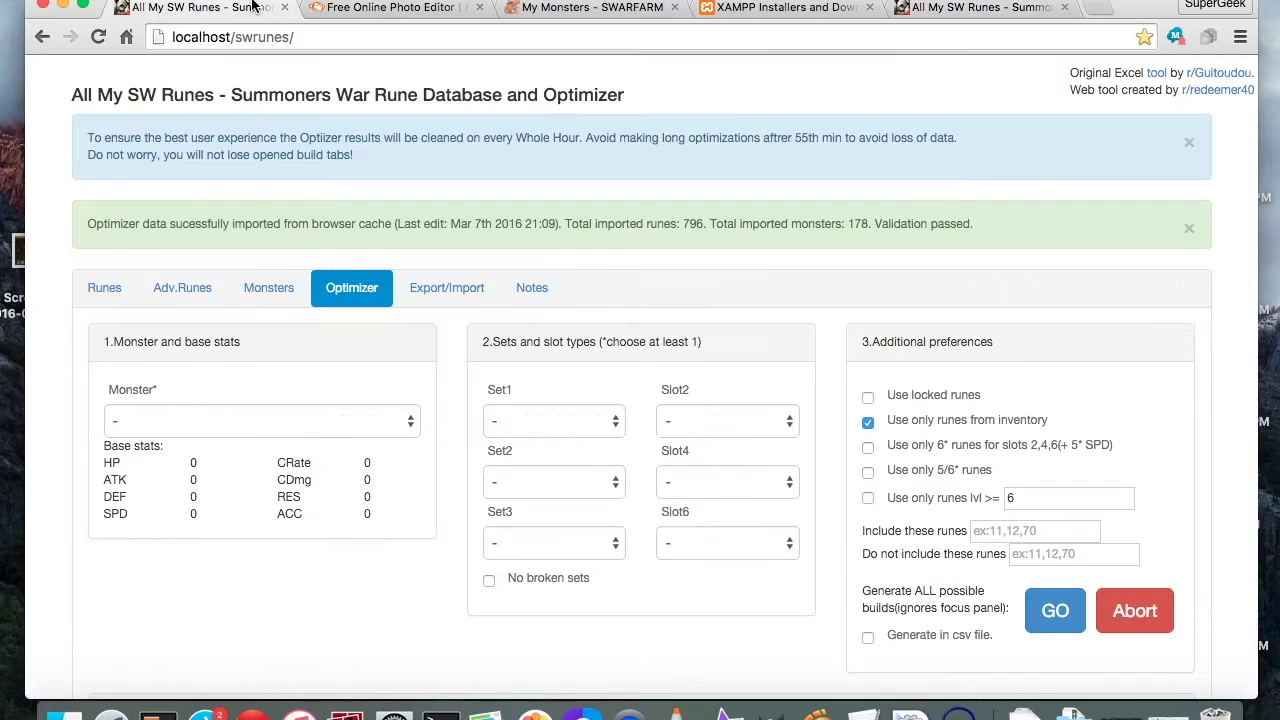
pyautogui.click(295, 38)
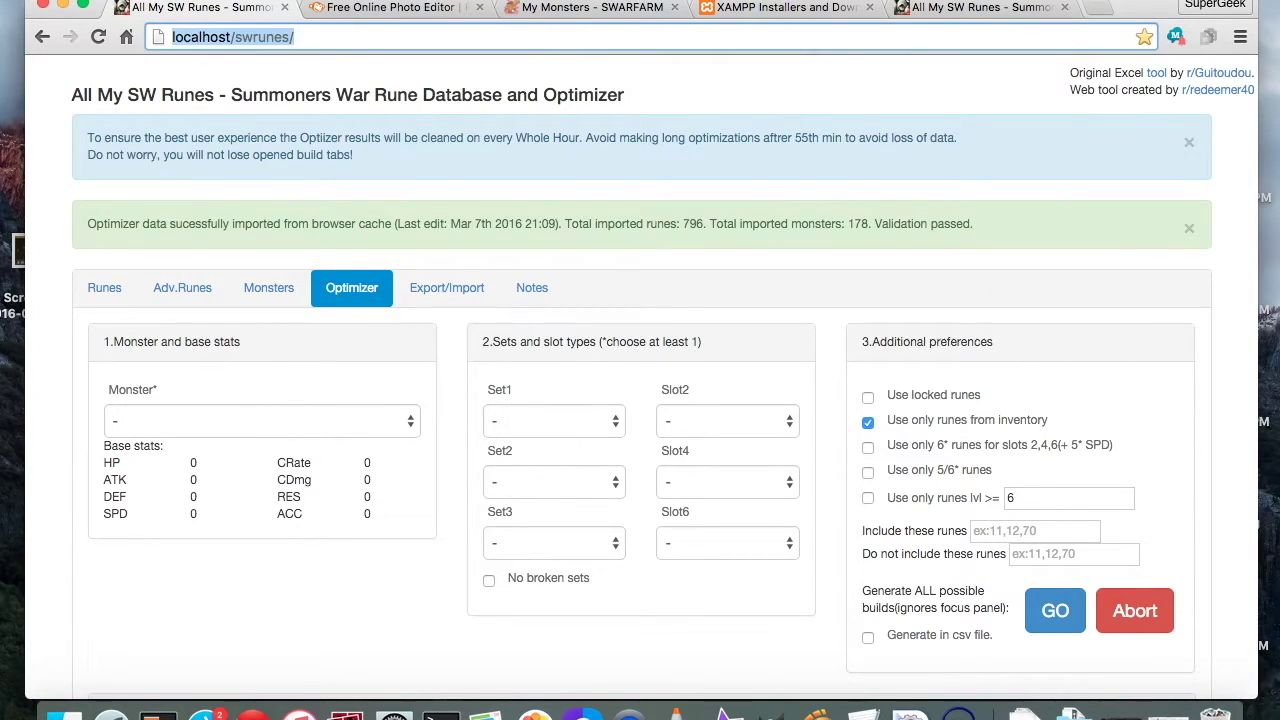
# Load localhost in a new tab to show the XAMPP 5.6.15 welcome dashboard
pyautogui.click(1100, 10)
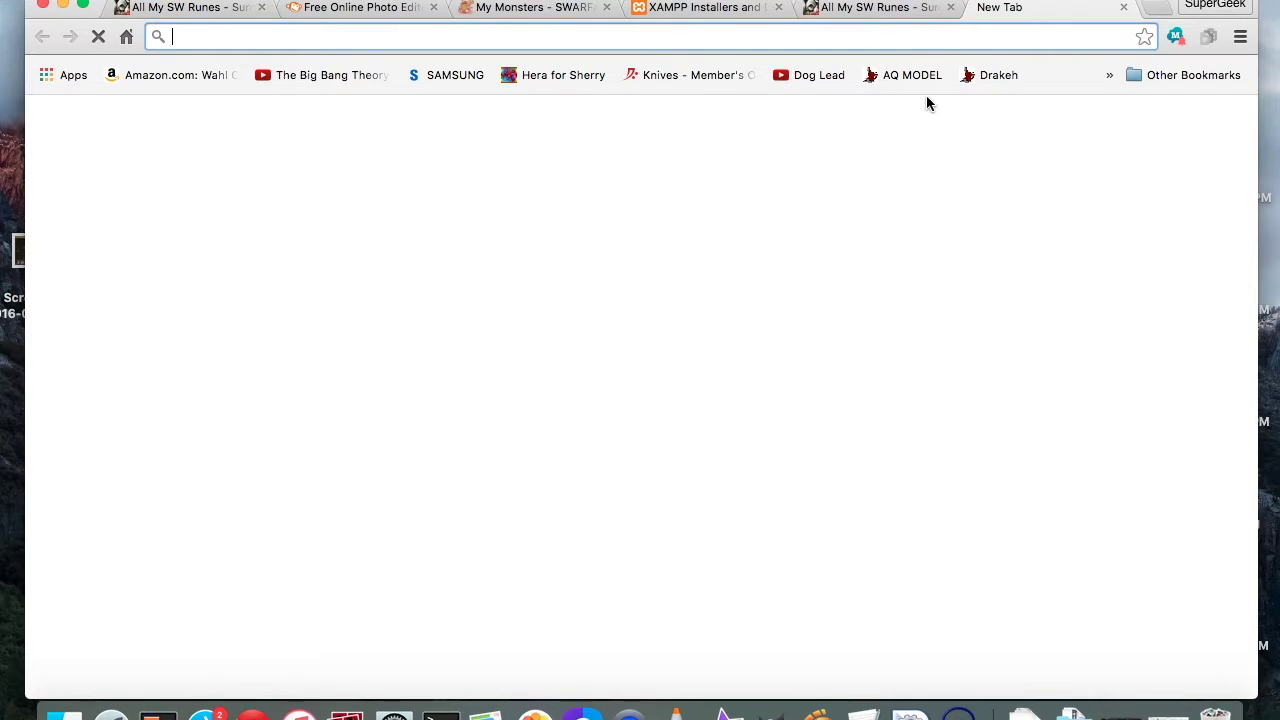
pyautogui.write('localhost/')
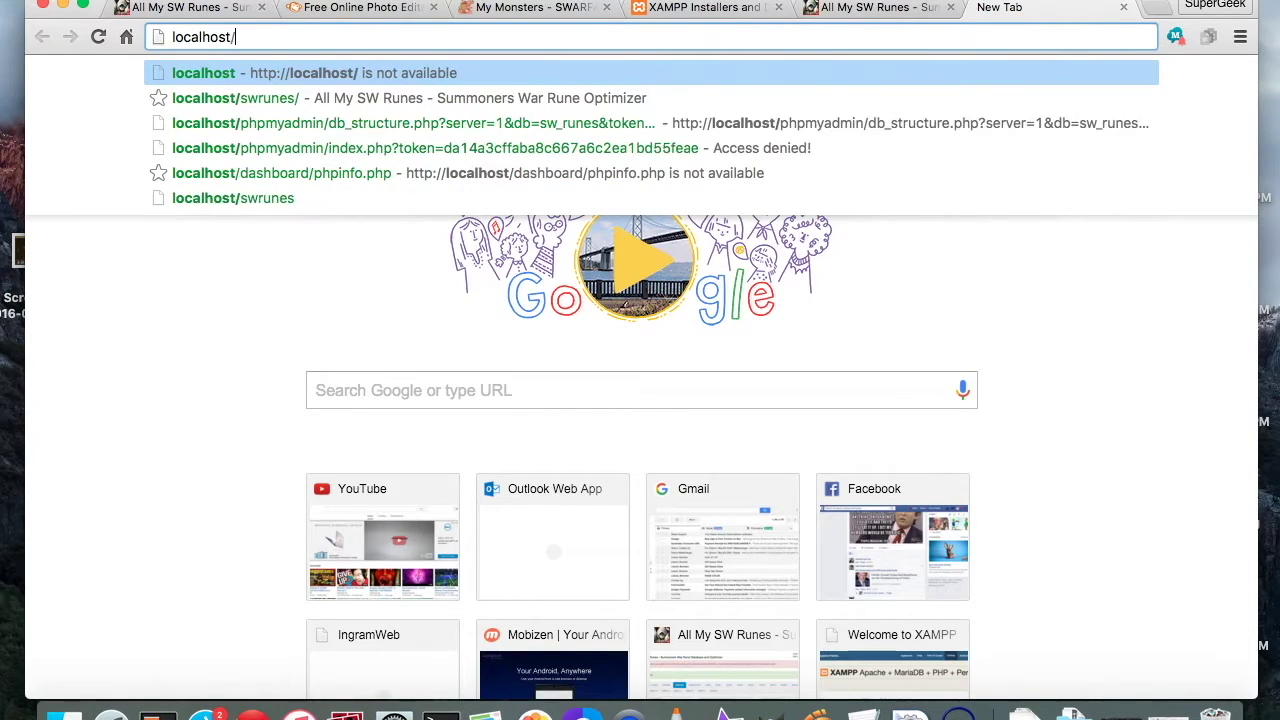
pyautogui.press('Return')
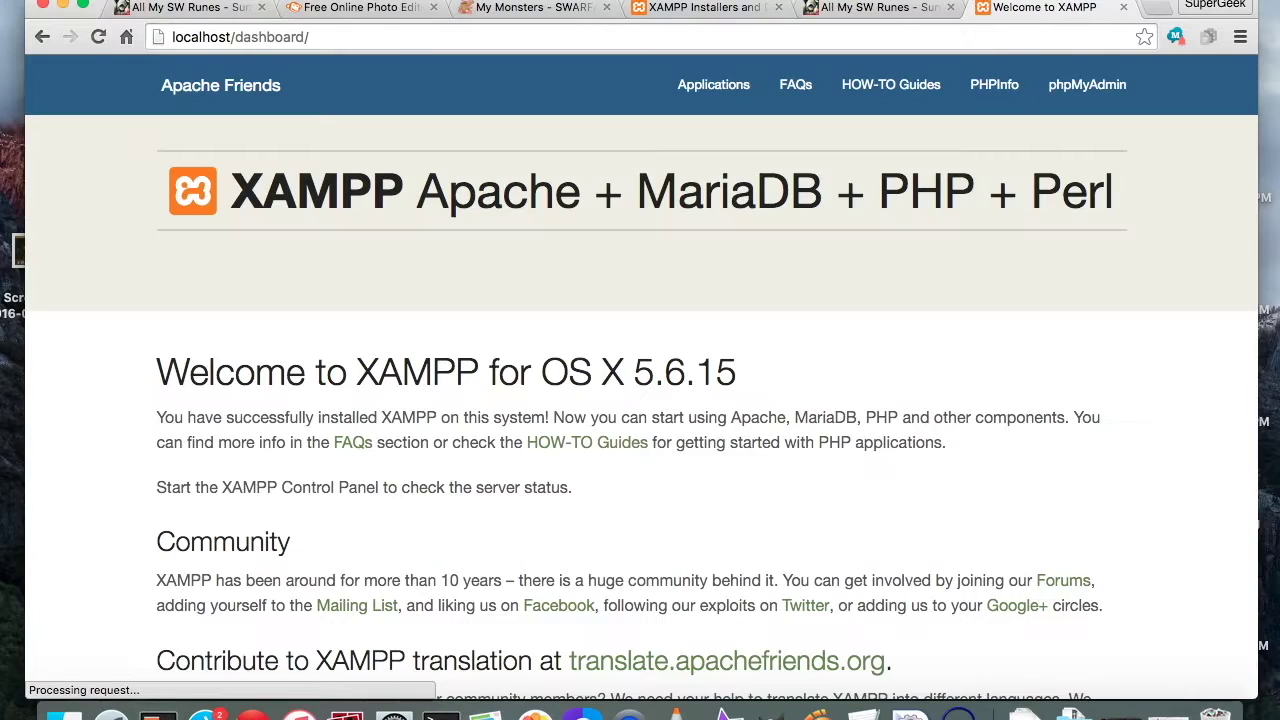